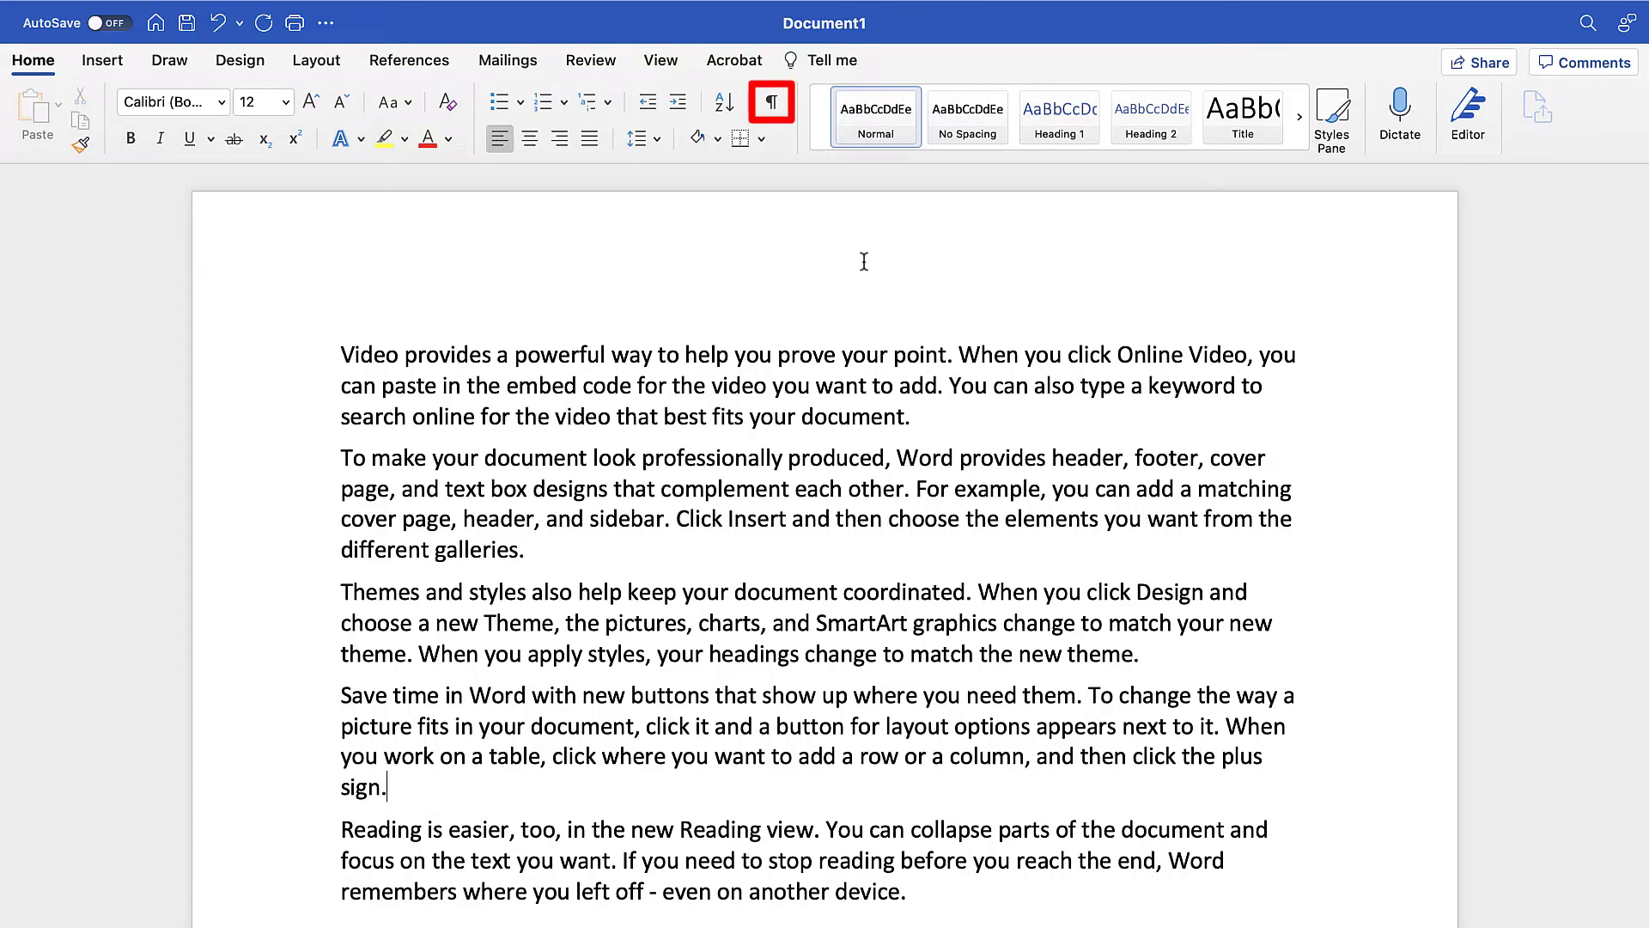
- Show formatting marks and select the whole second paragraph beginning 'To make your document'
left_click(780, 105)
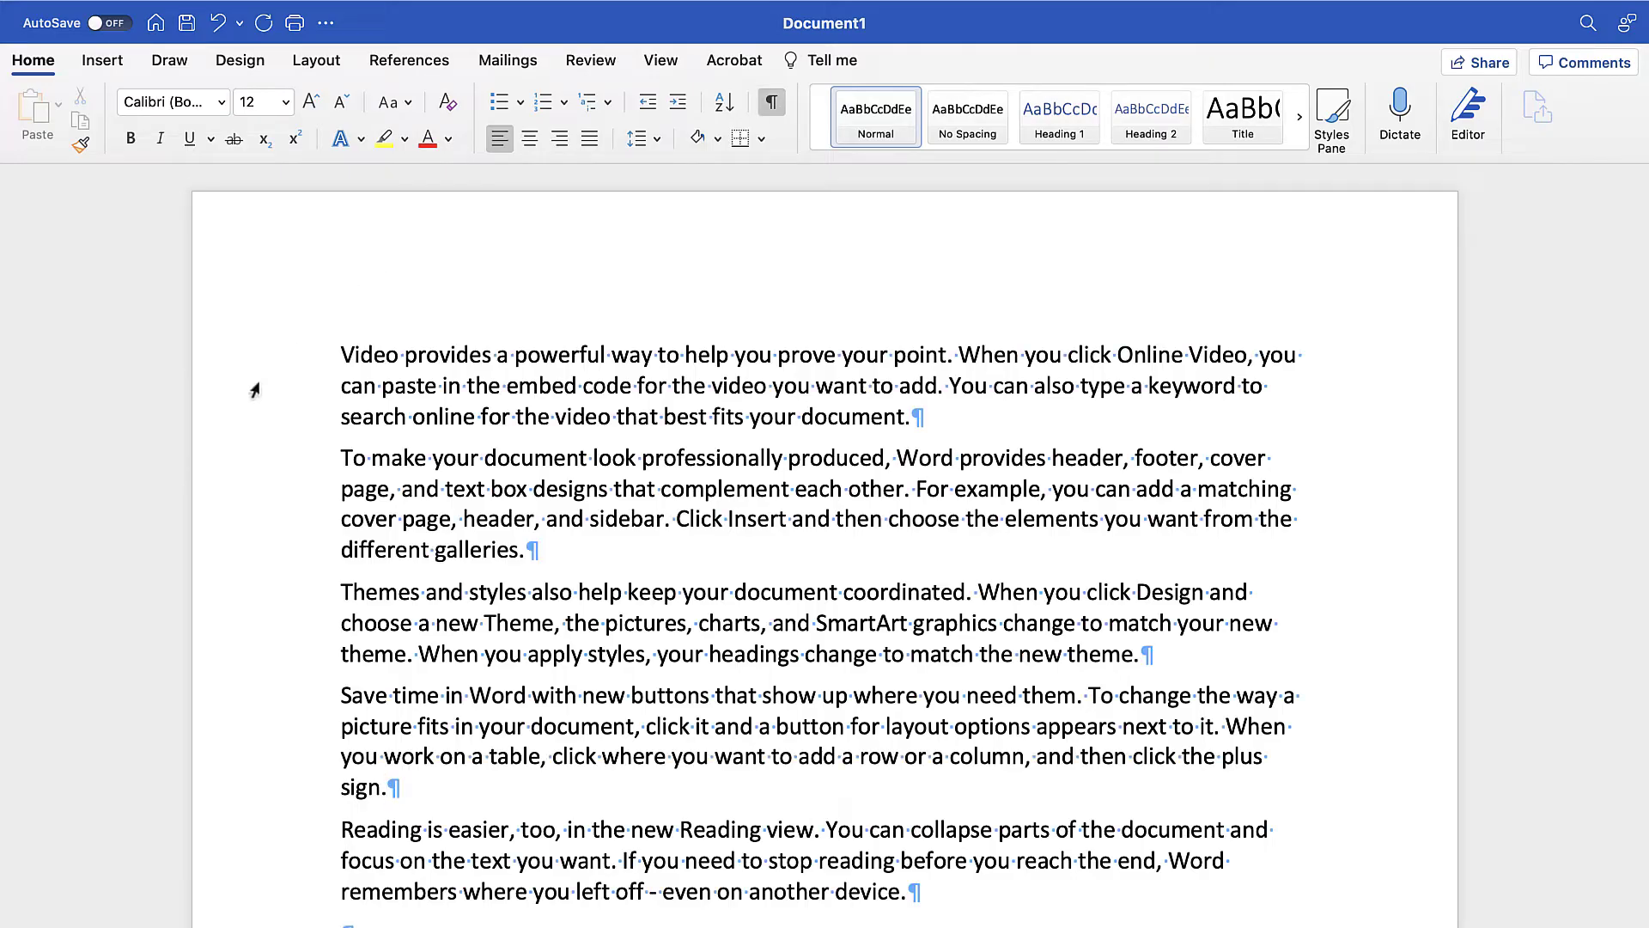
triple_click(353, 459)
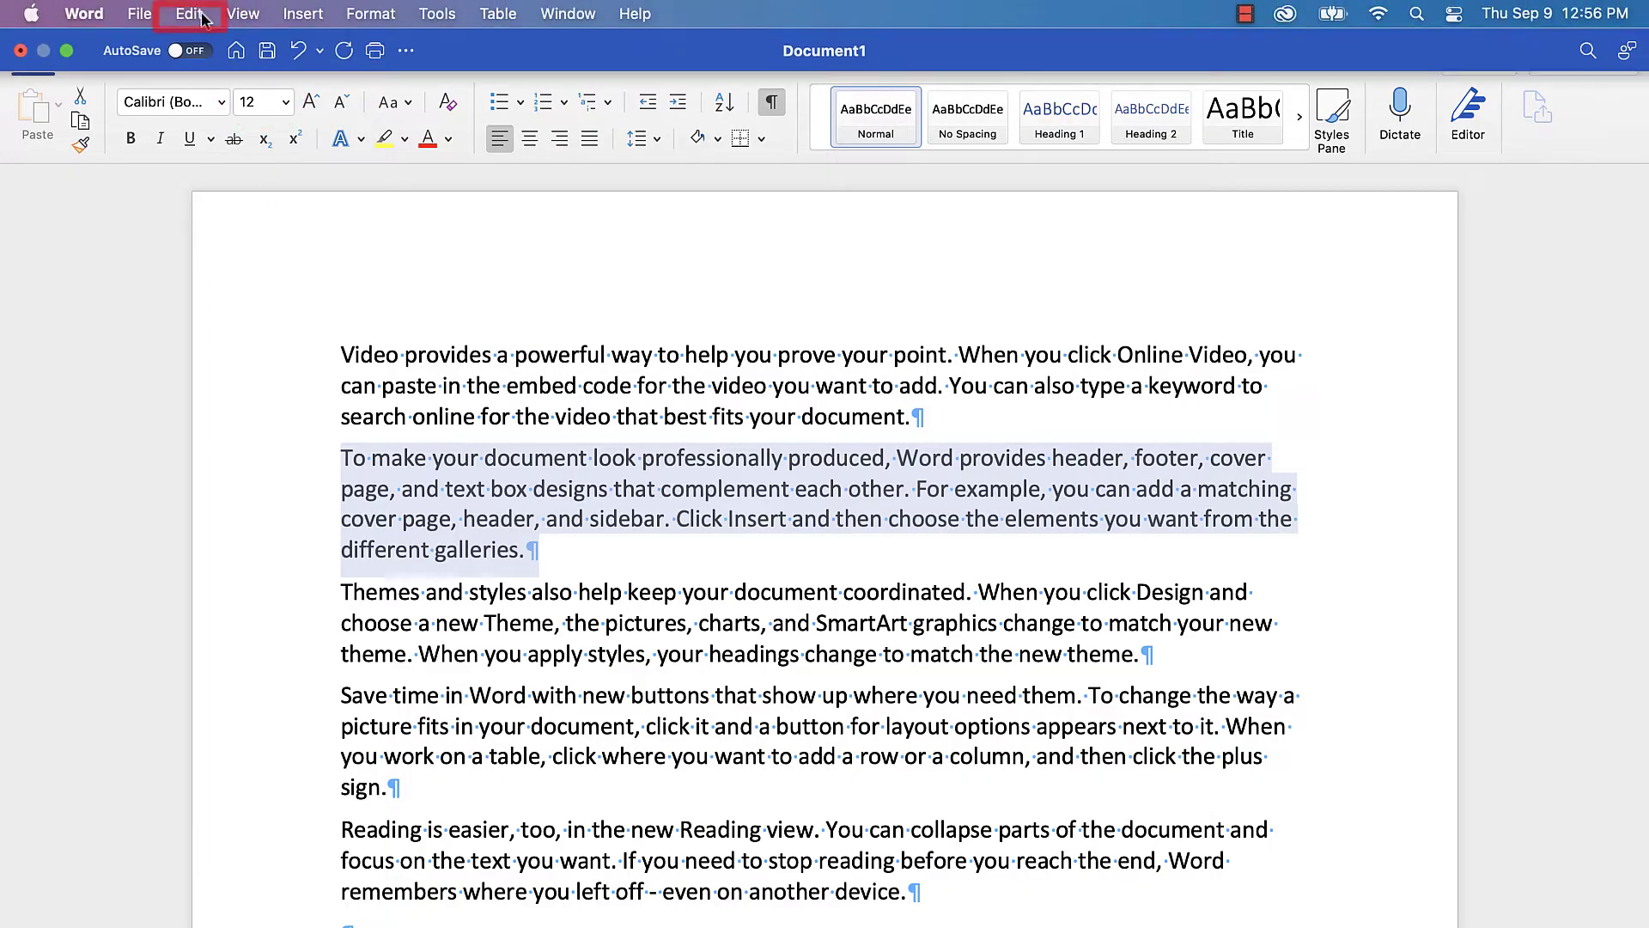
- Open Advanced Find and Replace on the Replace tab, with the Find and Replace fields ready
left_click(193, 15)
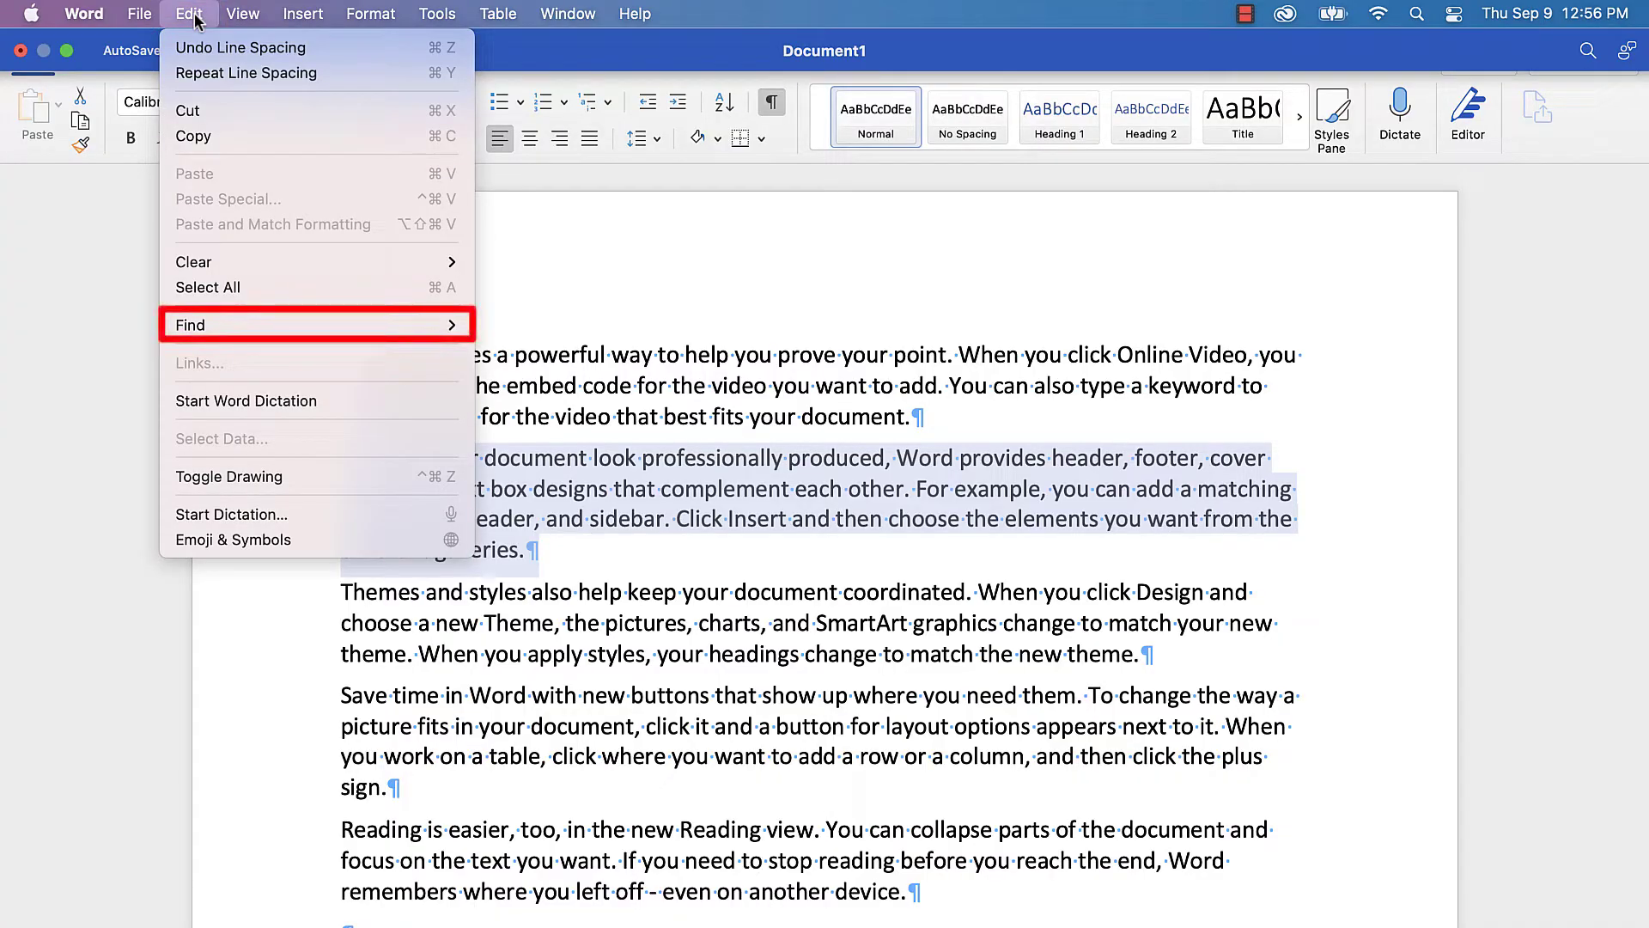
mouse_move(310, 325)
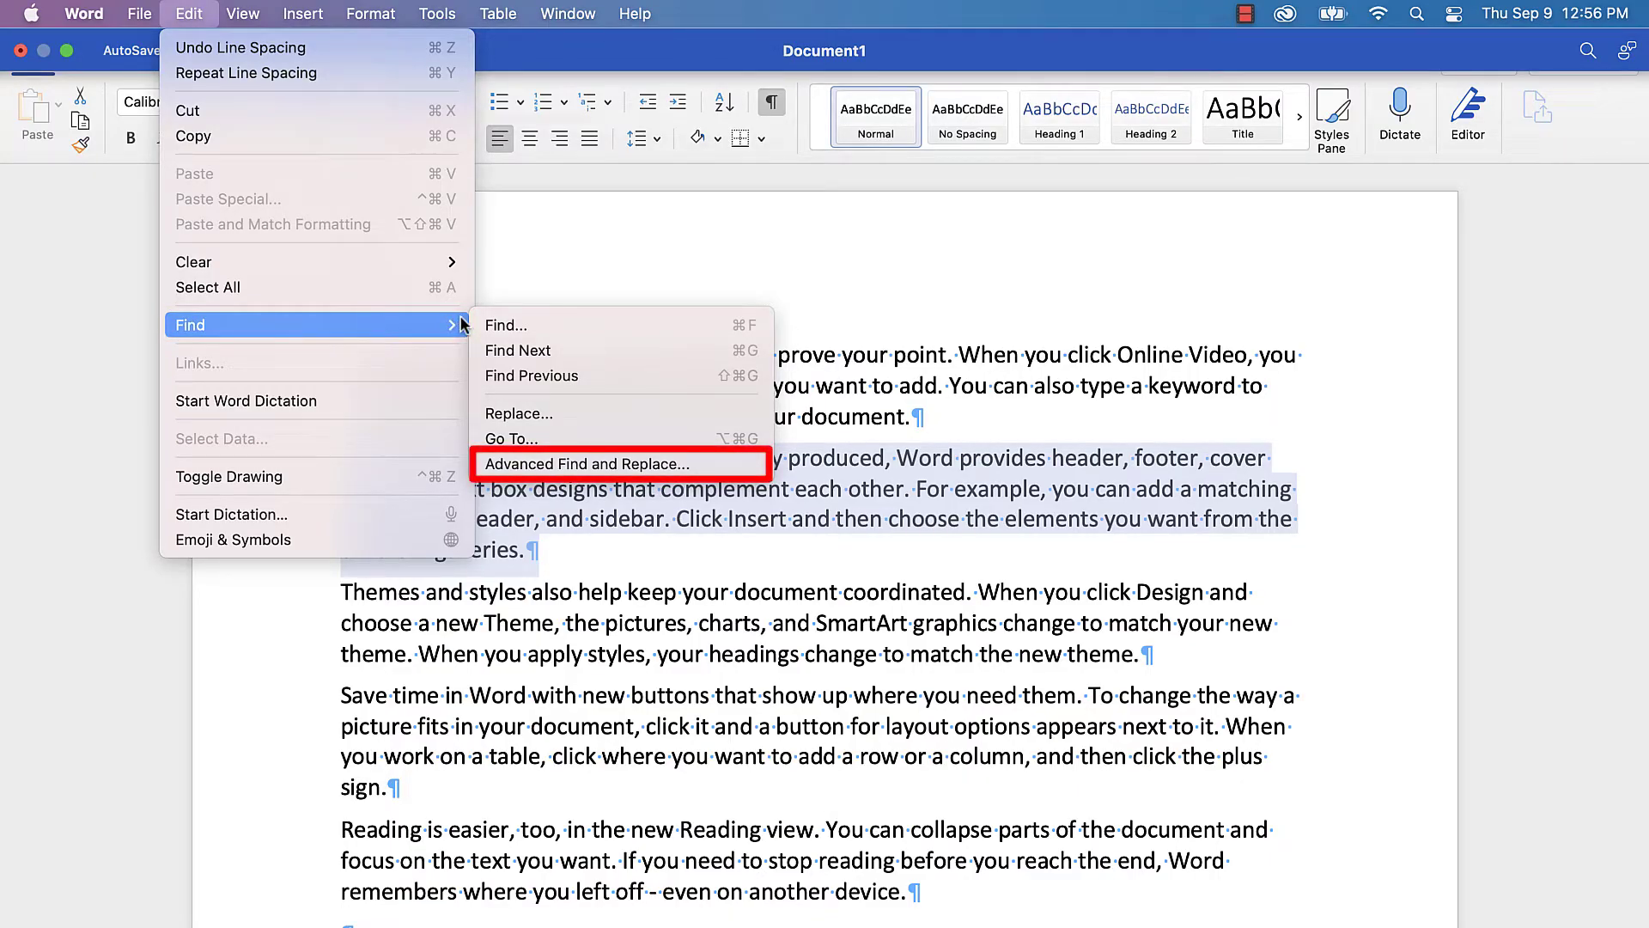
left_click(597, 467)
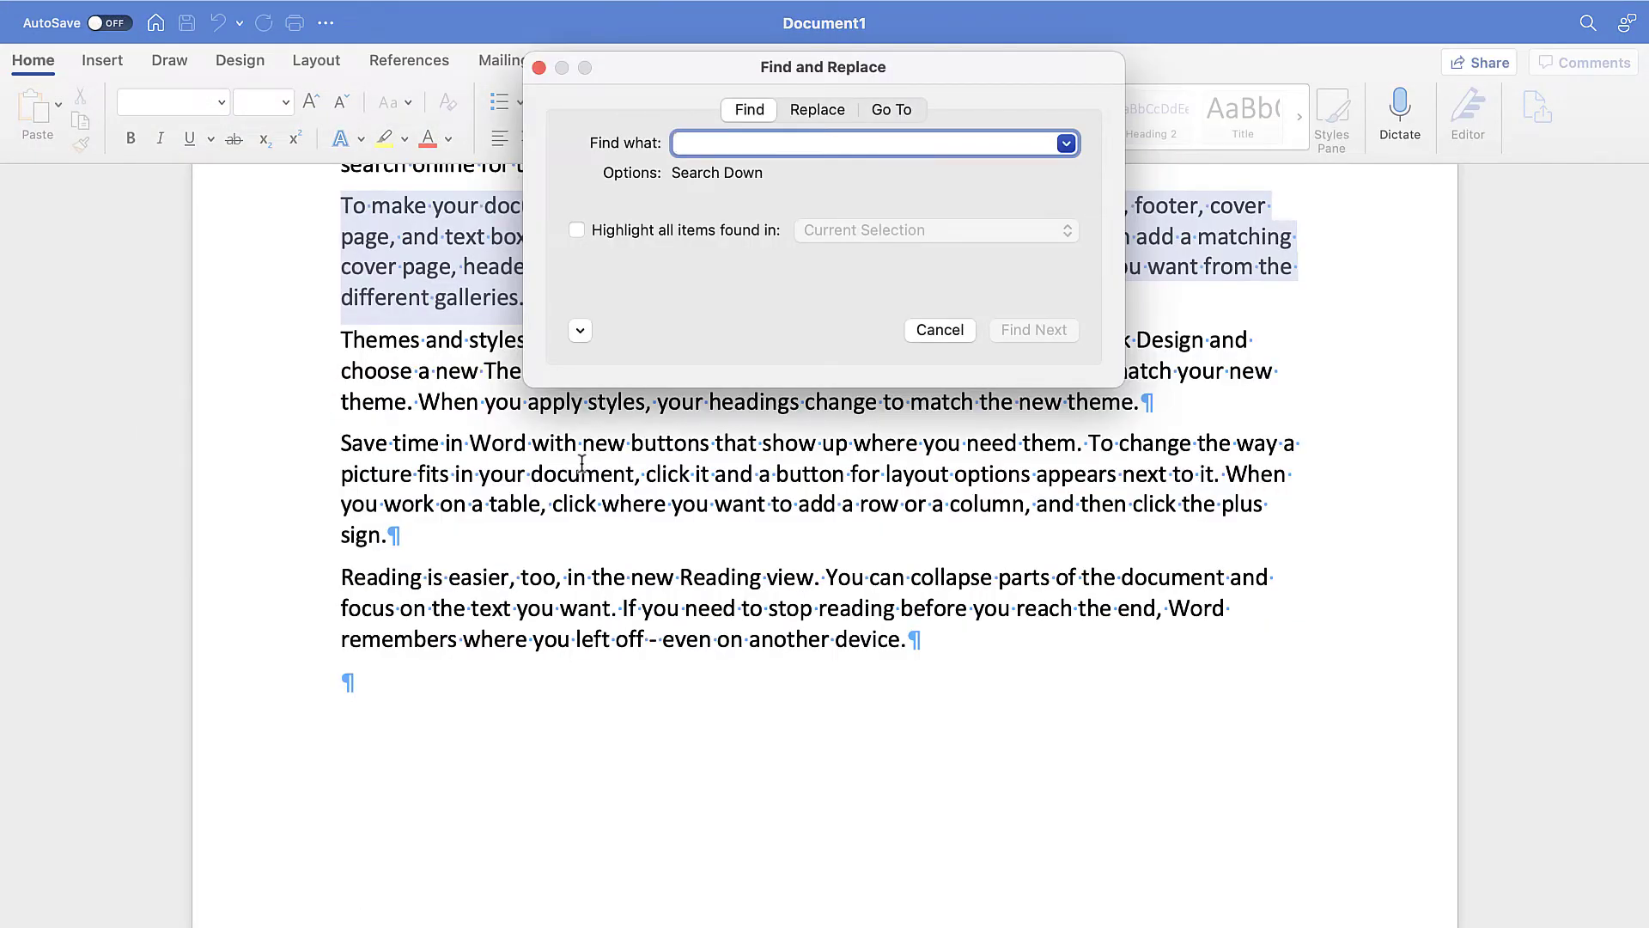
left_click(813, 110)
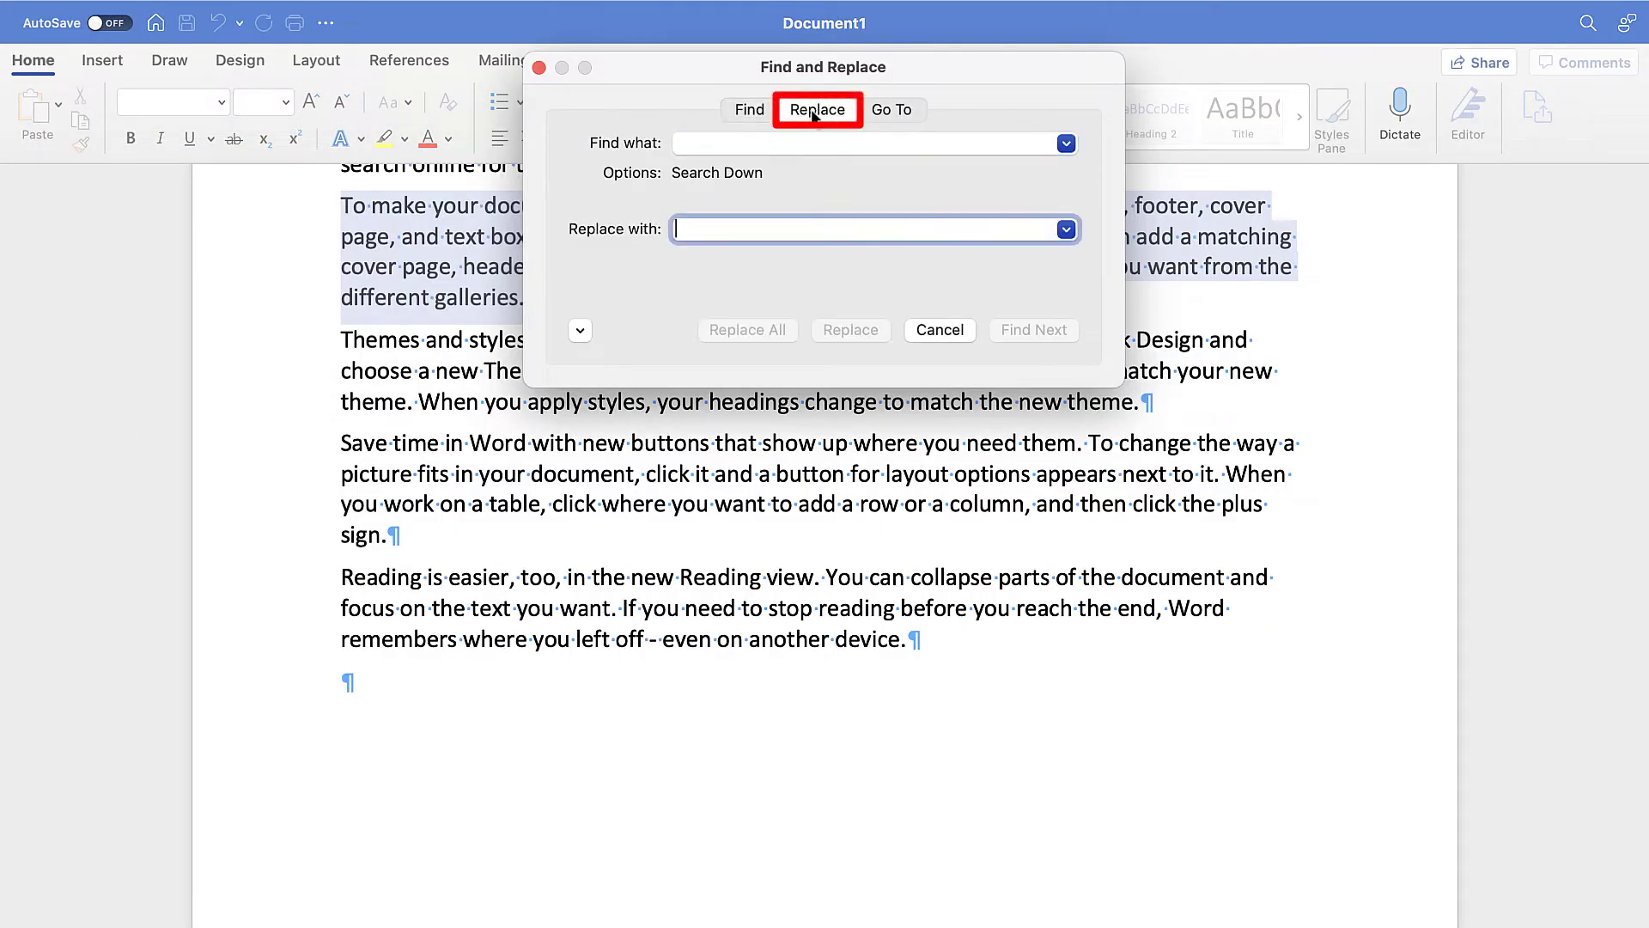
left_click(702, 141)
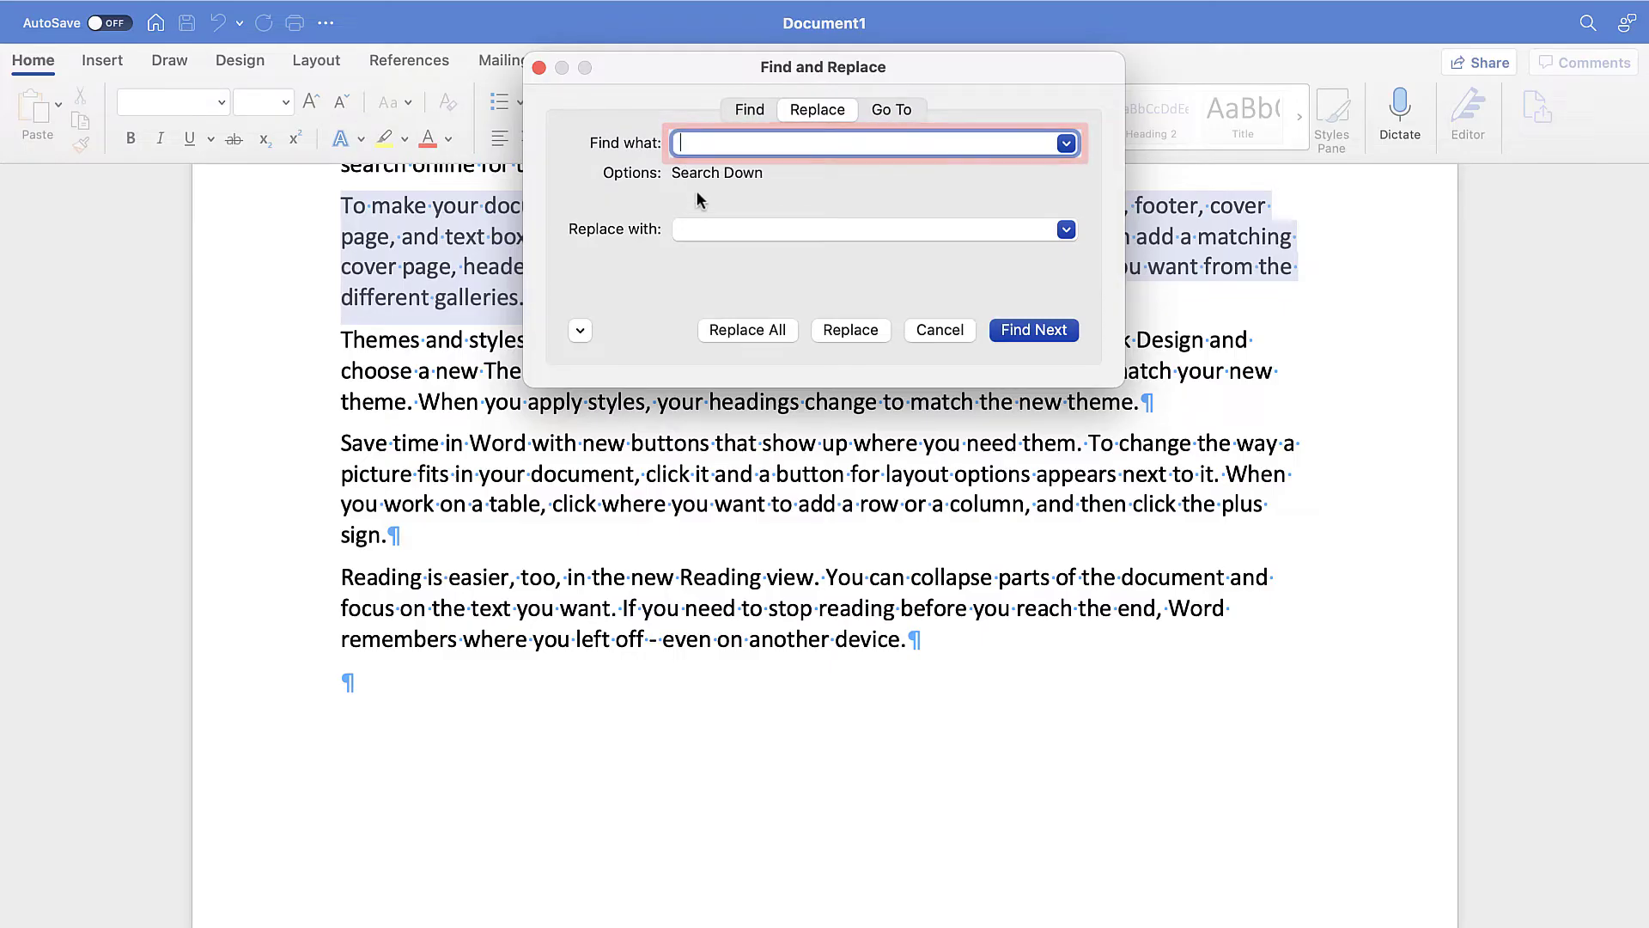
left_click(690, 230)
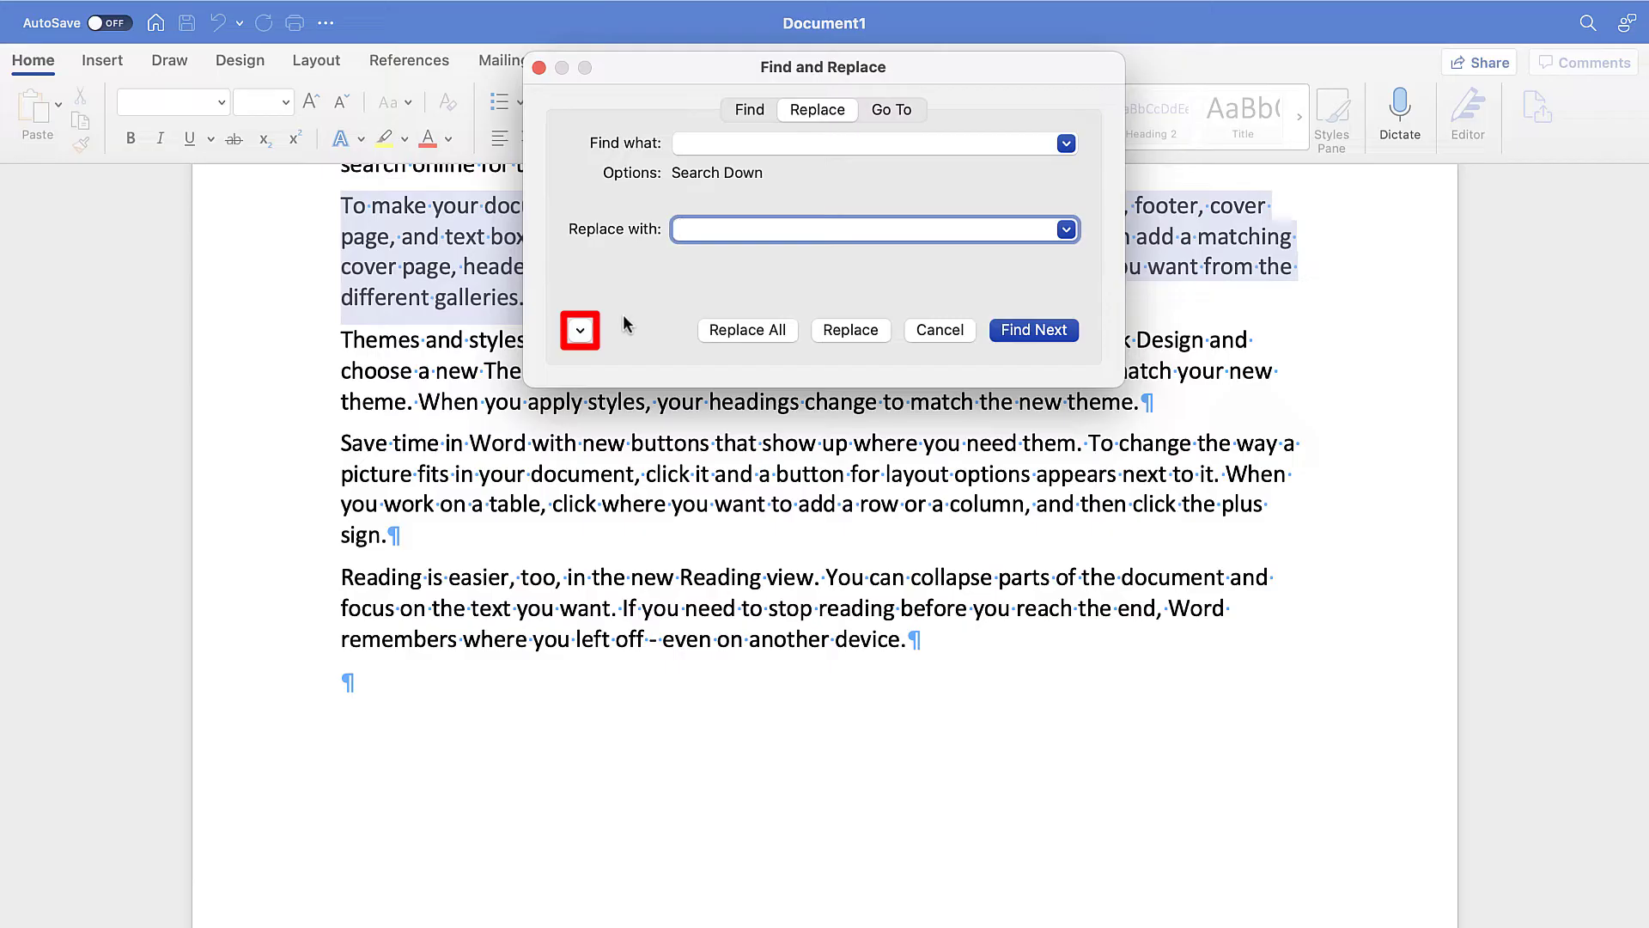
- Expand the extra options and set the replacement Font size to 46 pt
left_click(579, 330)
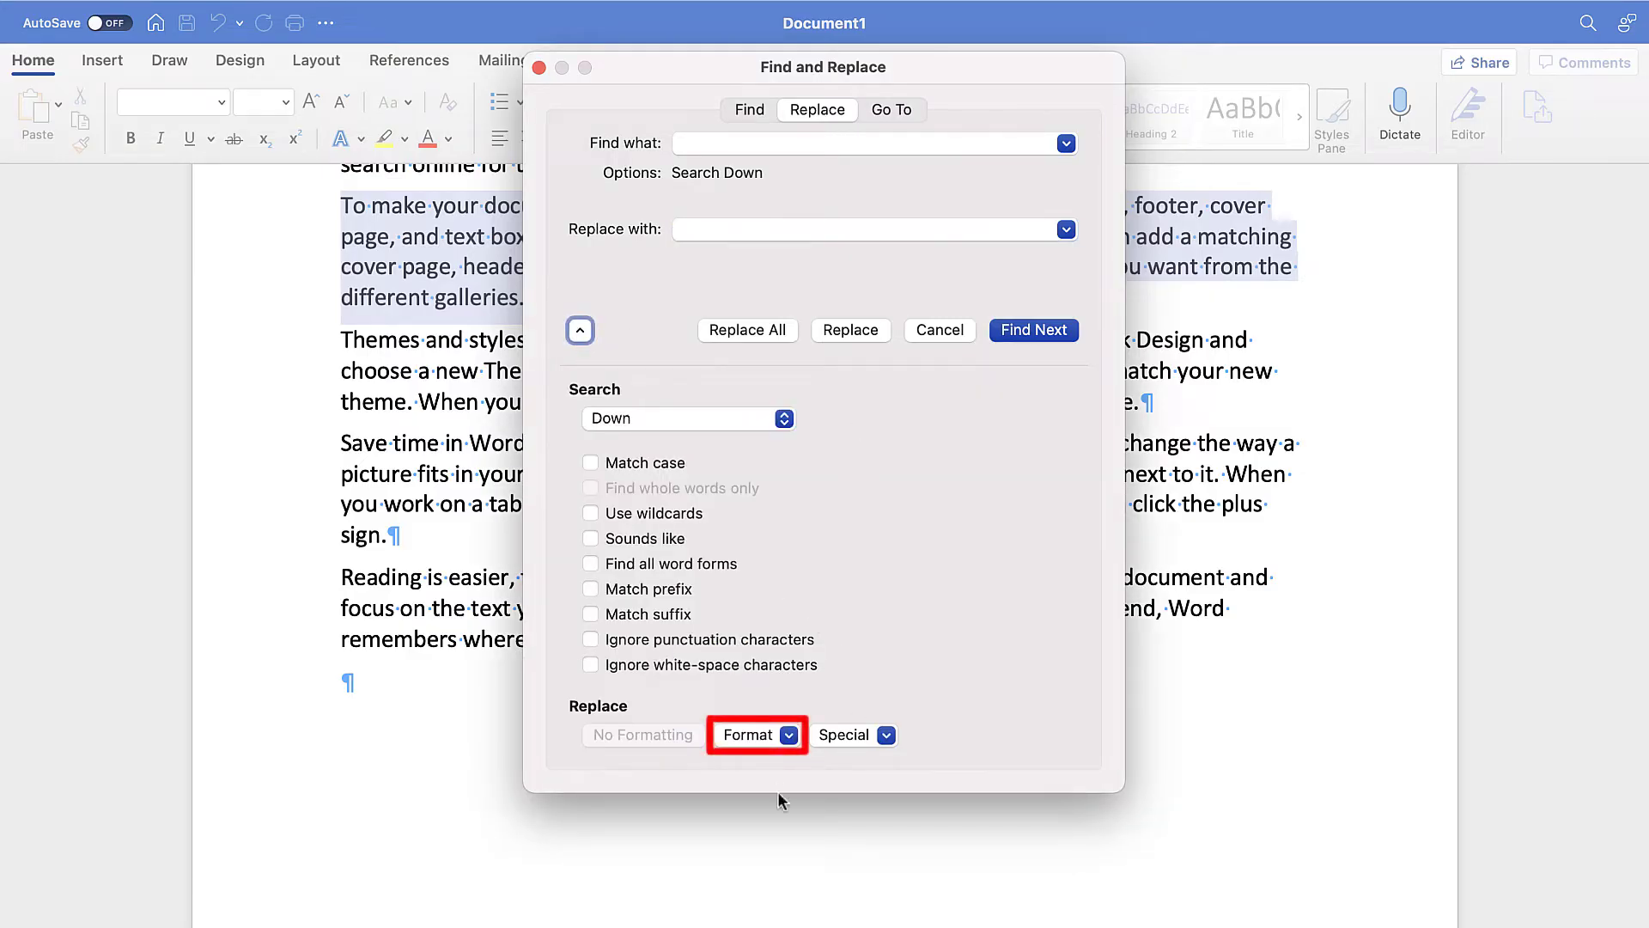
left_click(788, 735)
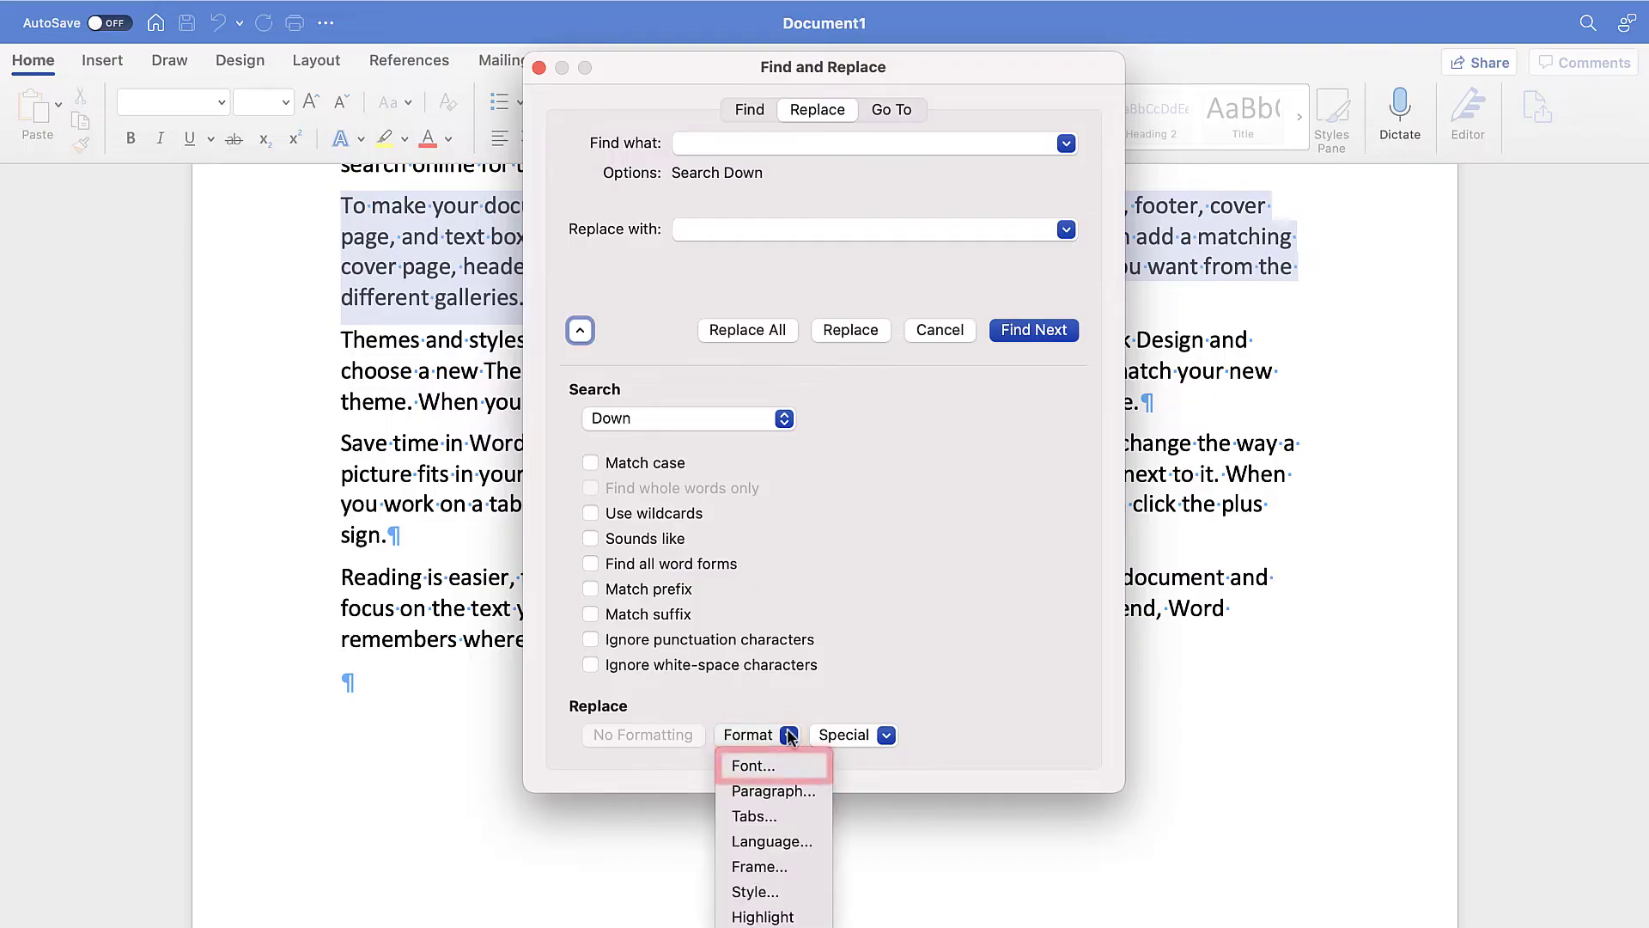
left_click(750, 767)
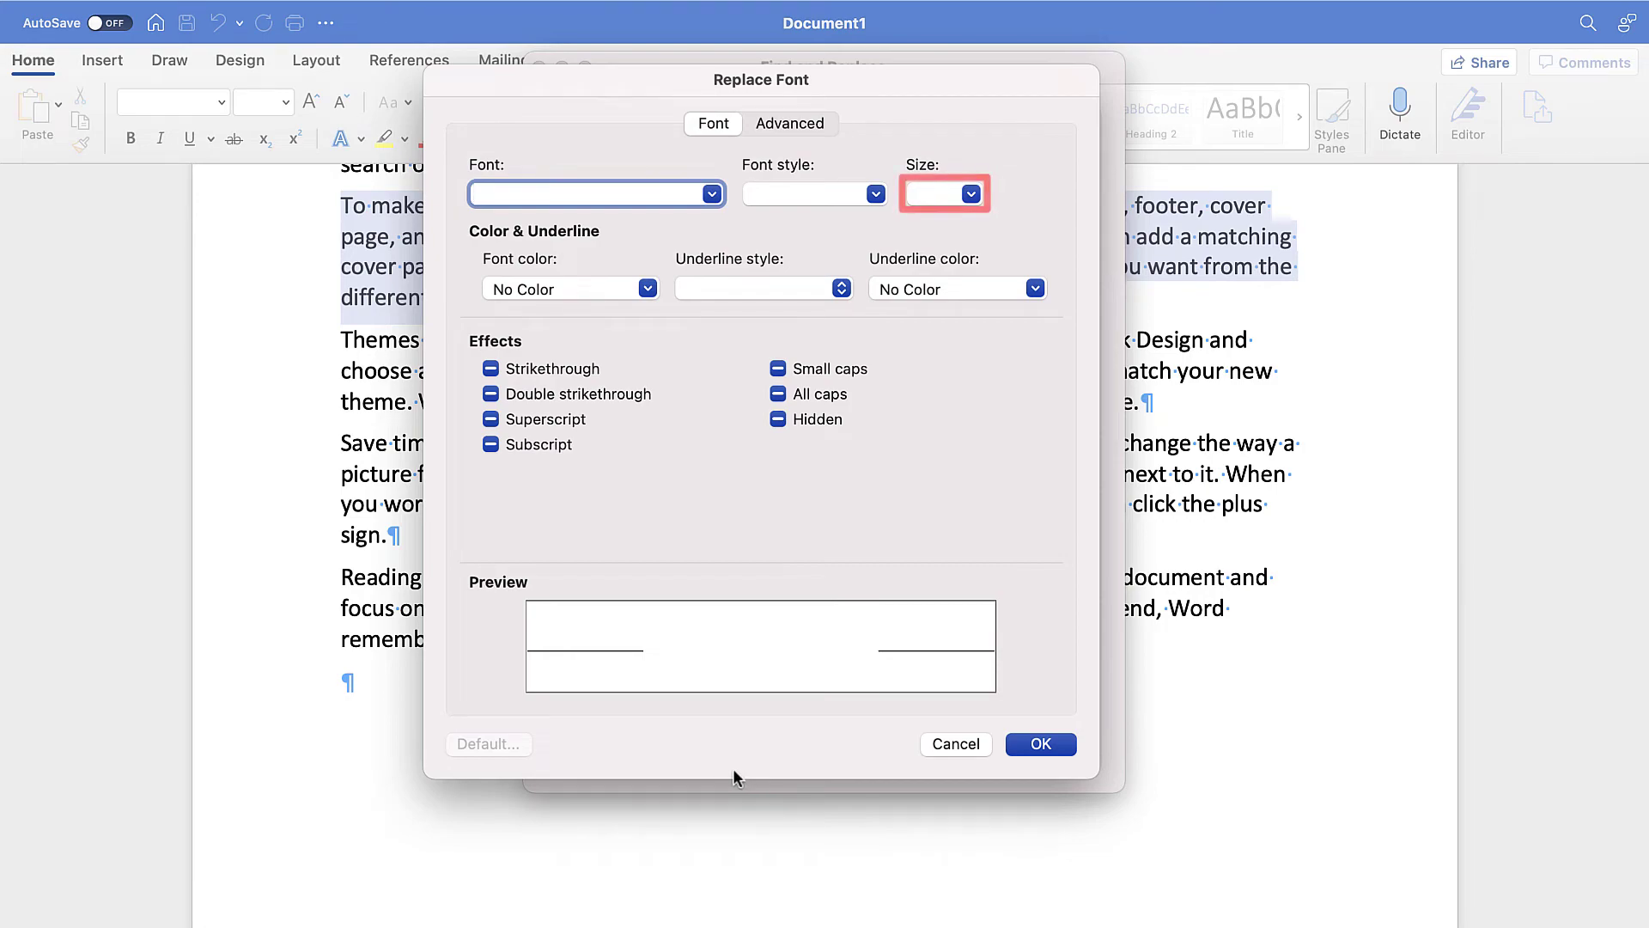
left_click(936, 197)
type("46")
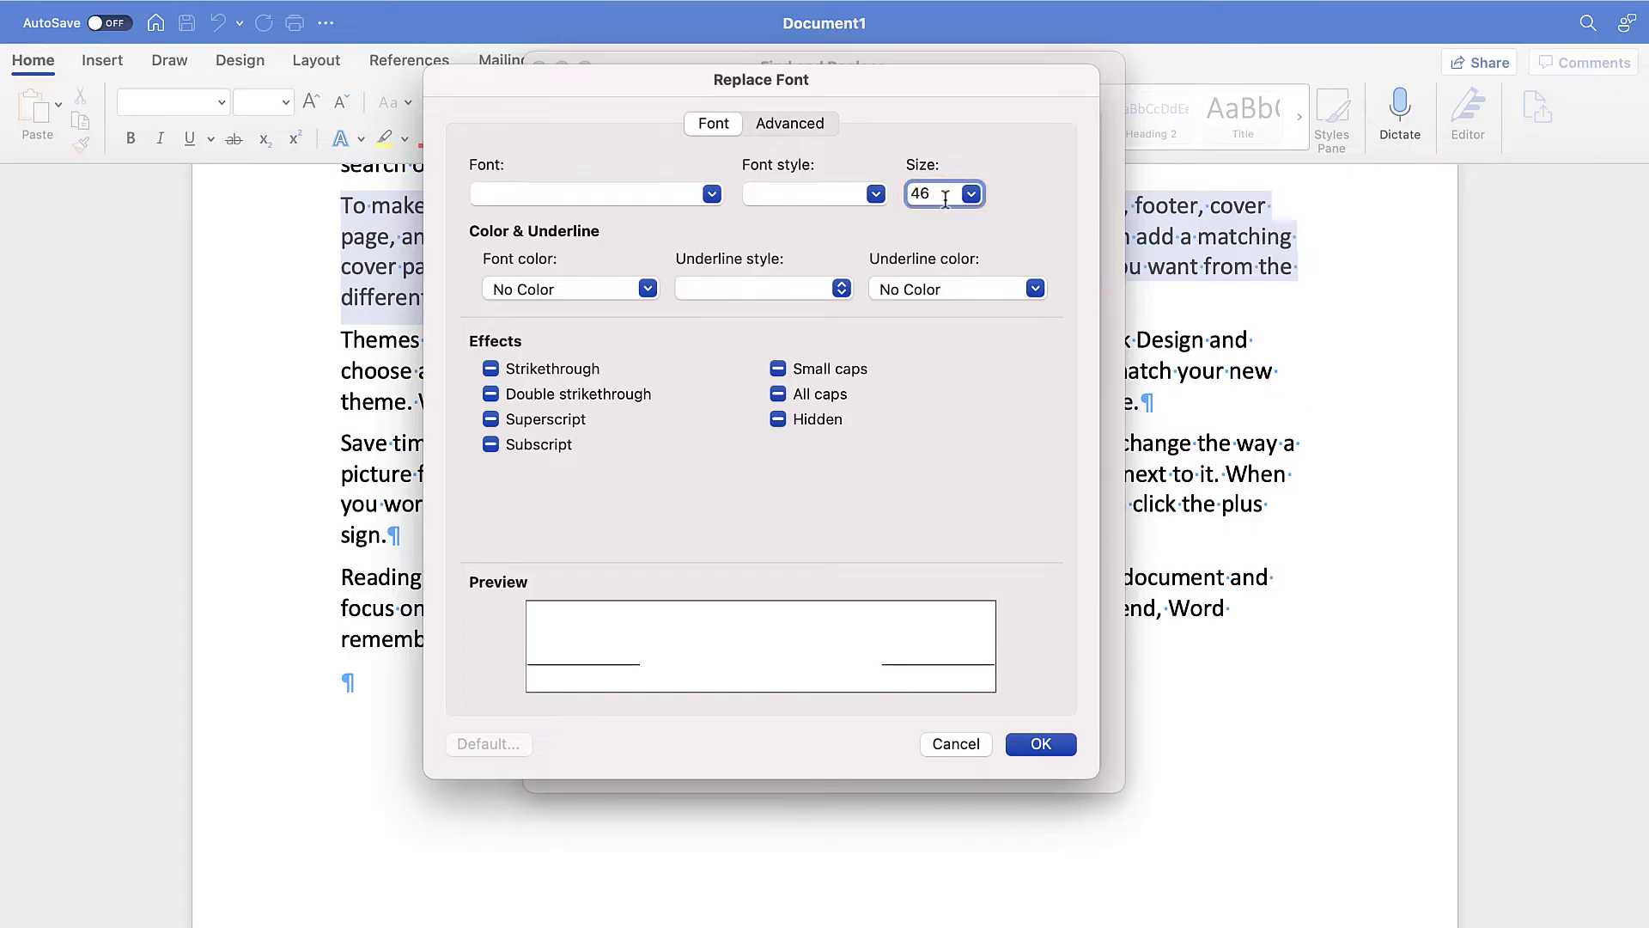
left_click(970, 195)
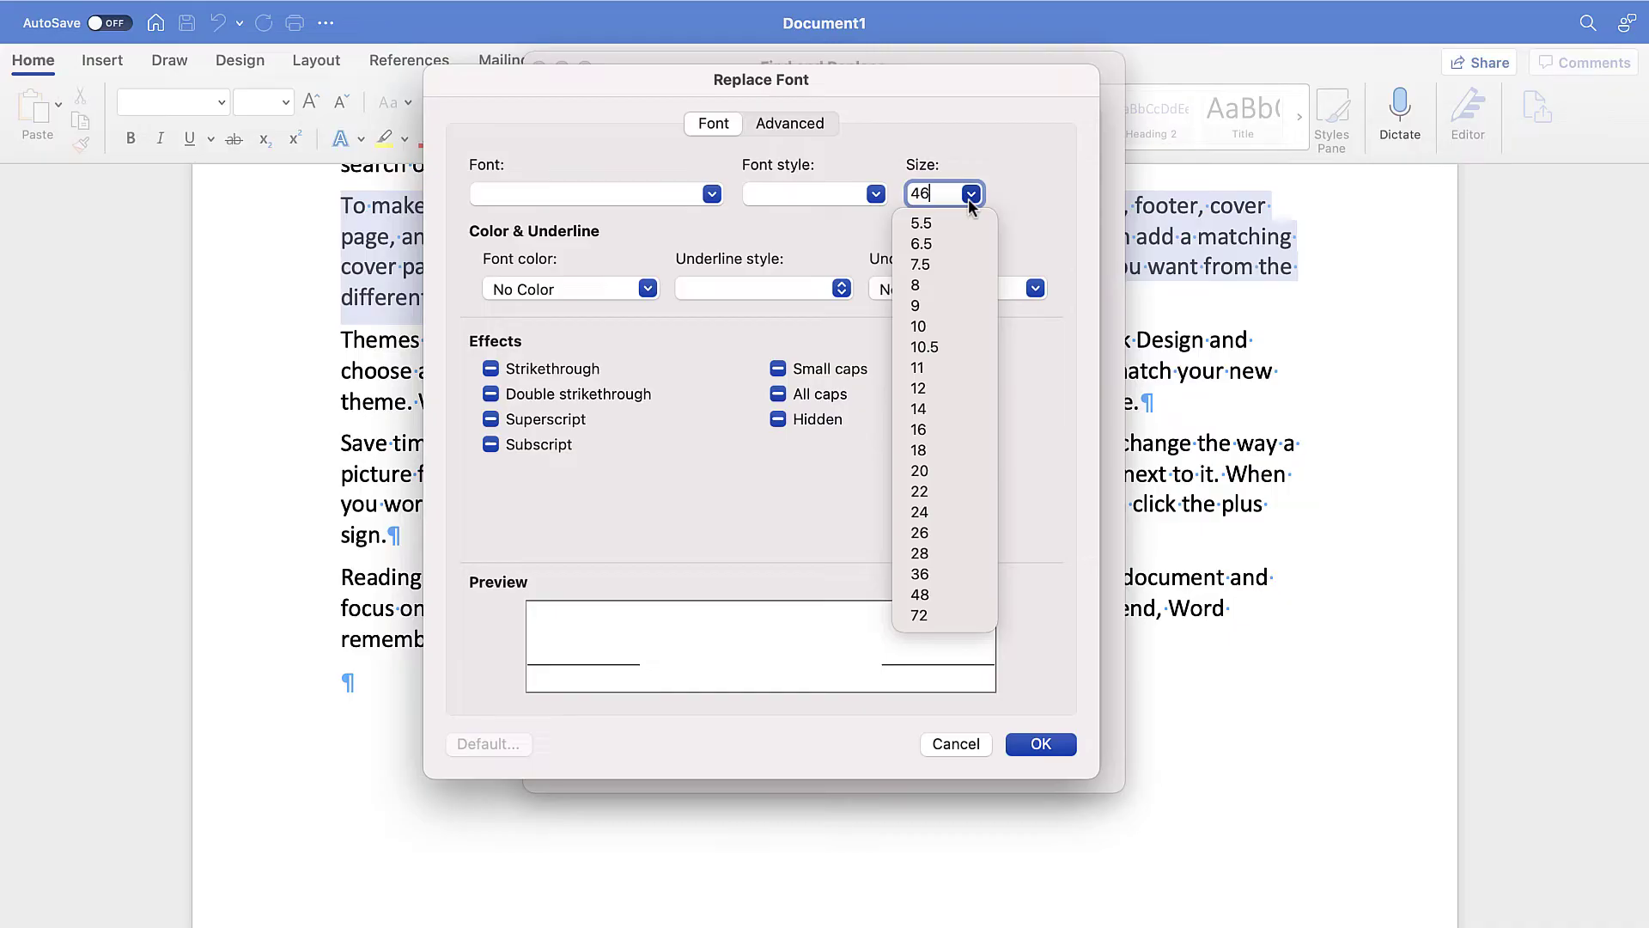
left_click(967, 198)
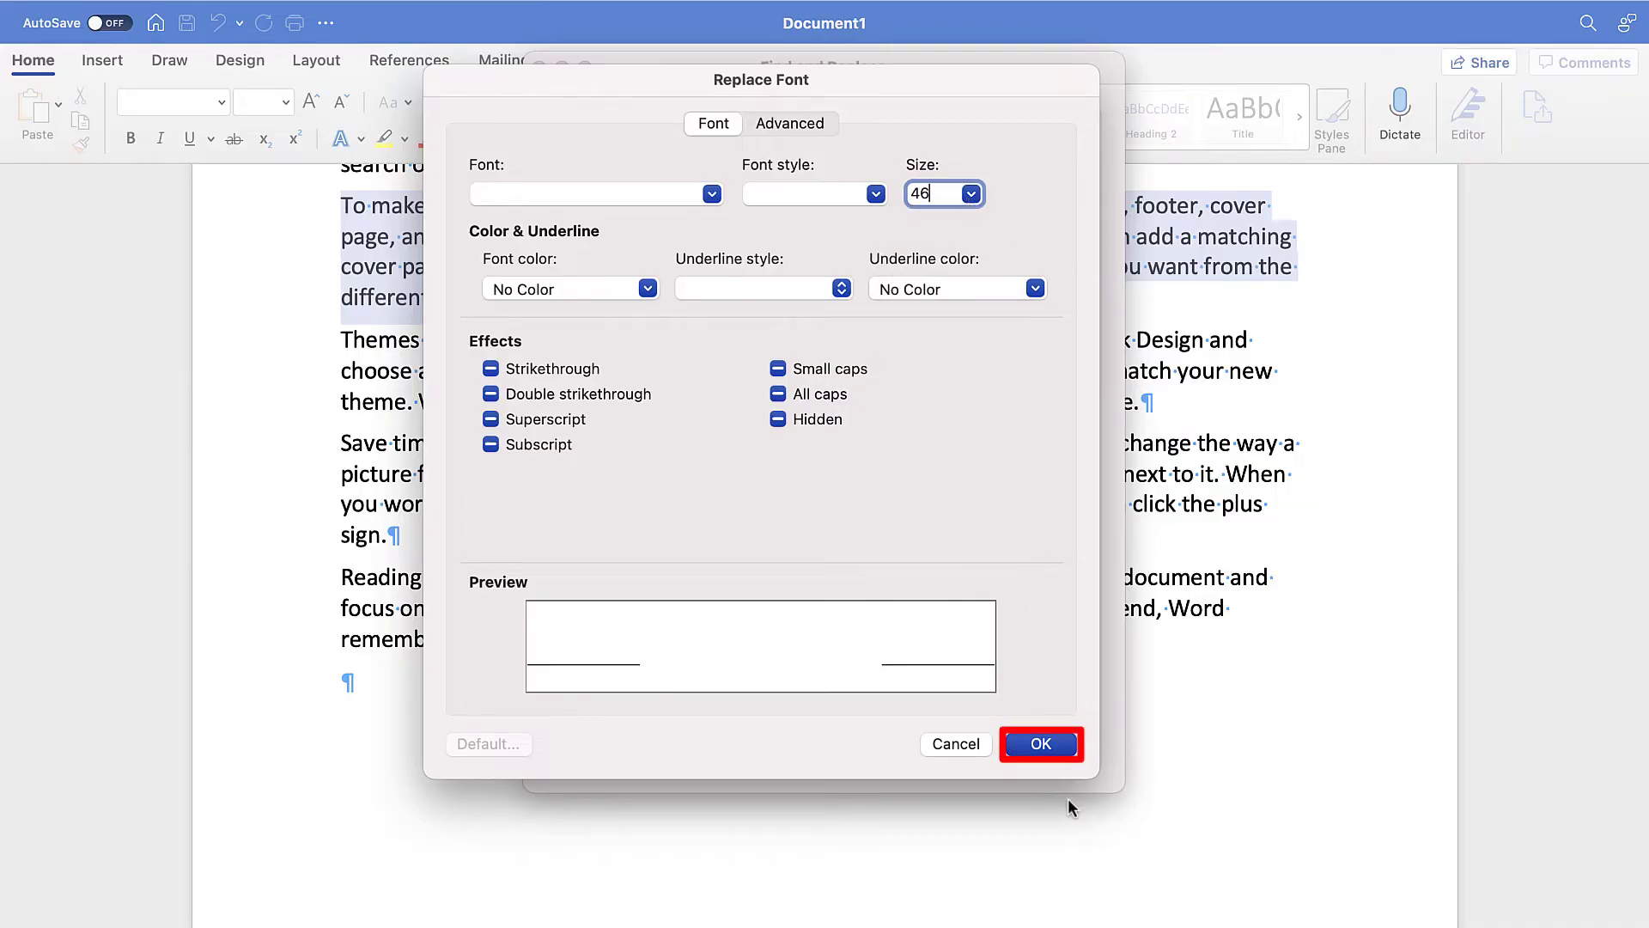
- Replace all within the selected paragraph only, declining the rest of the document, then close the window
left_click(1041, 744)
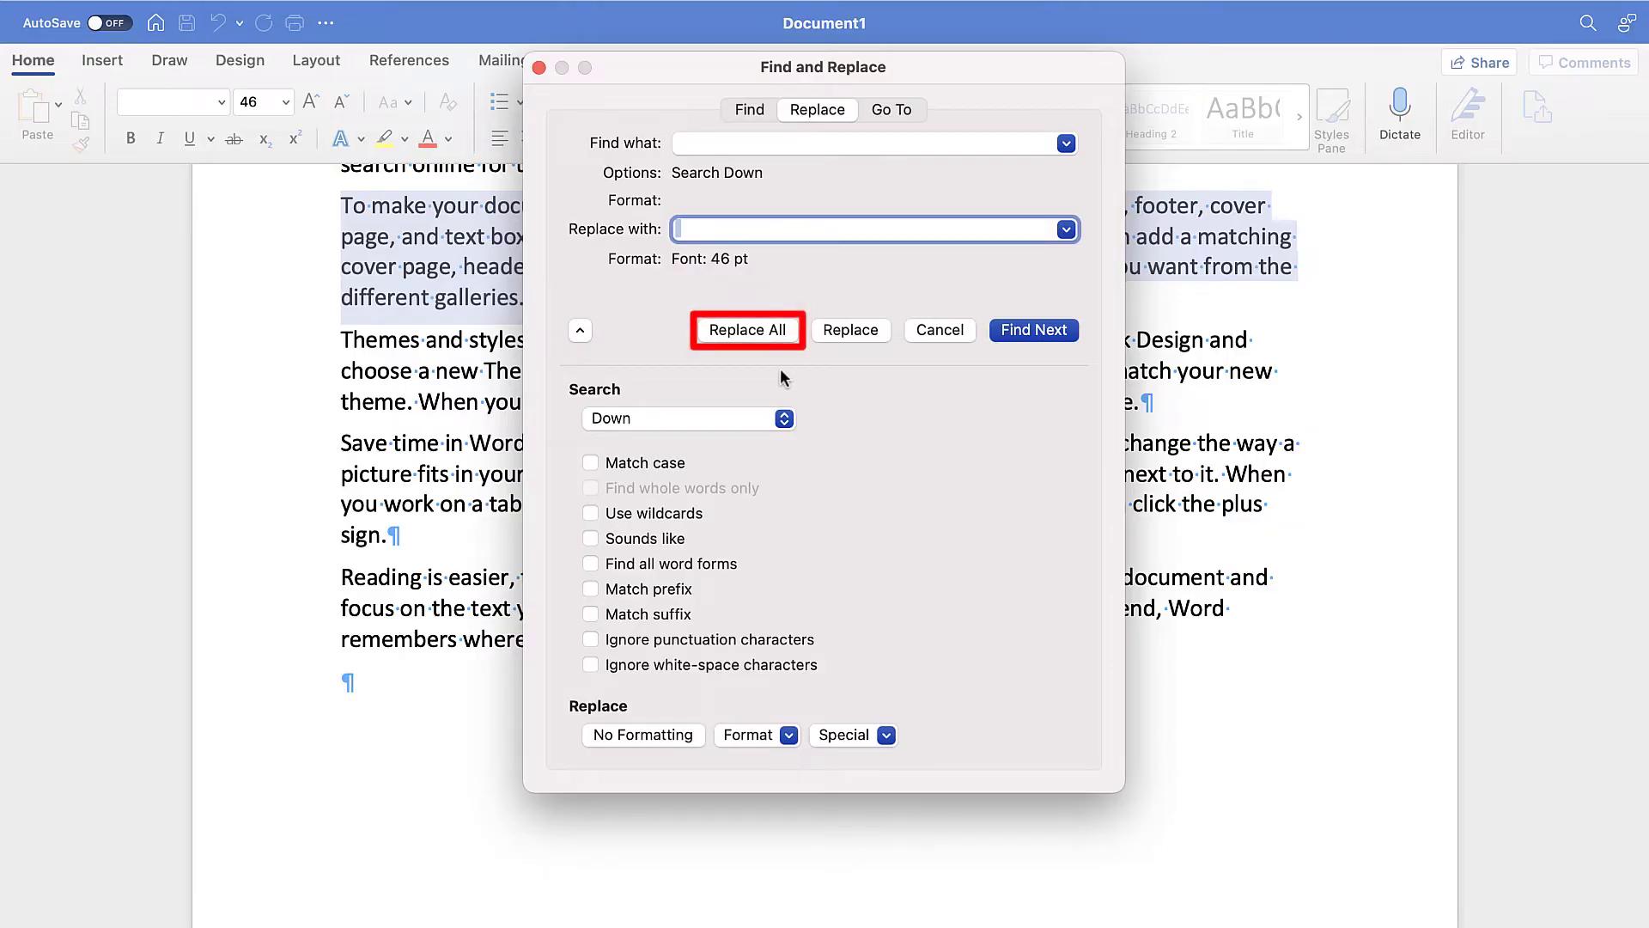
left_click(773, 339)
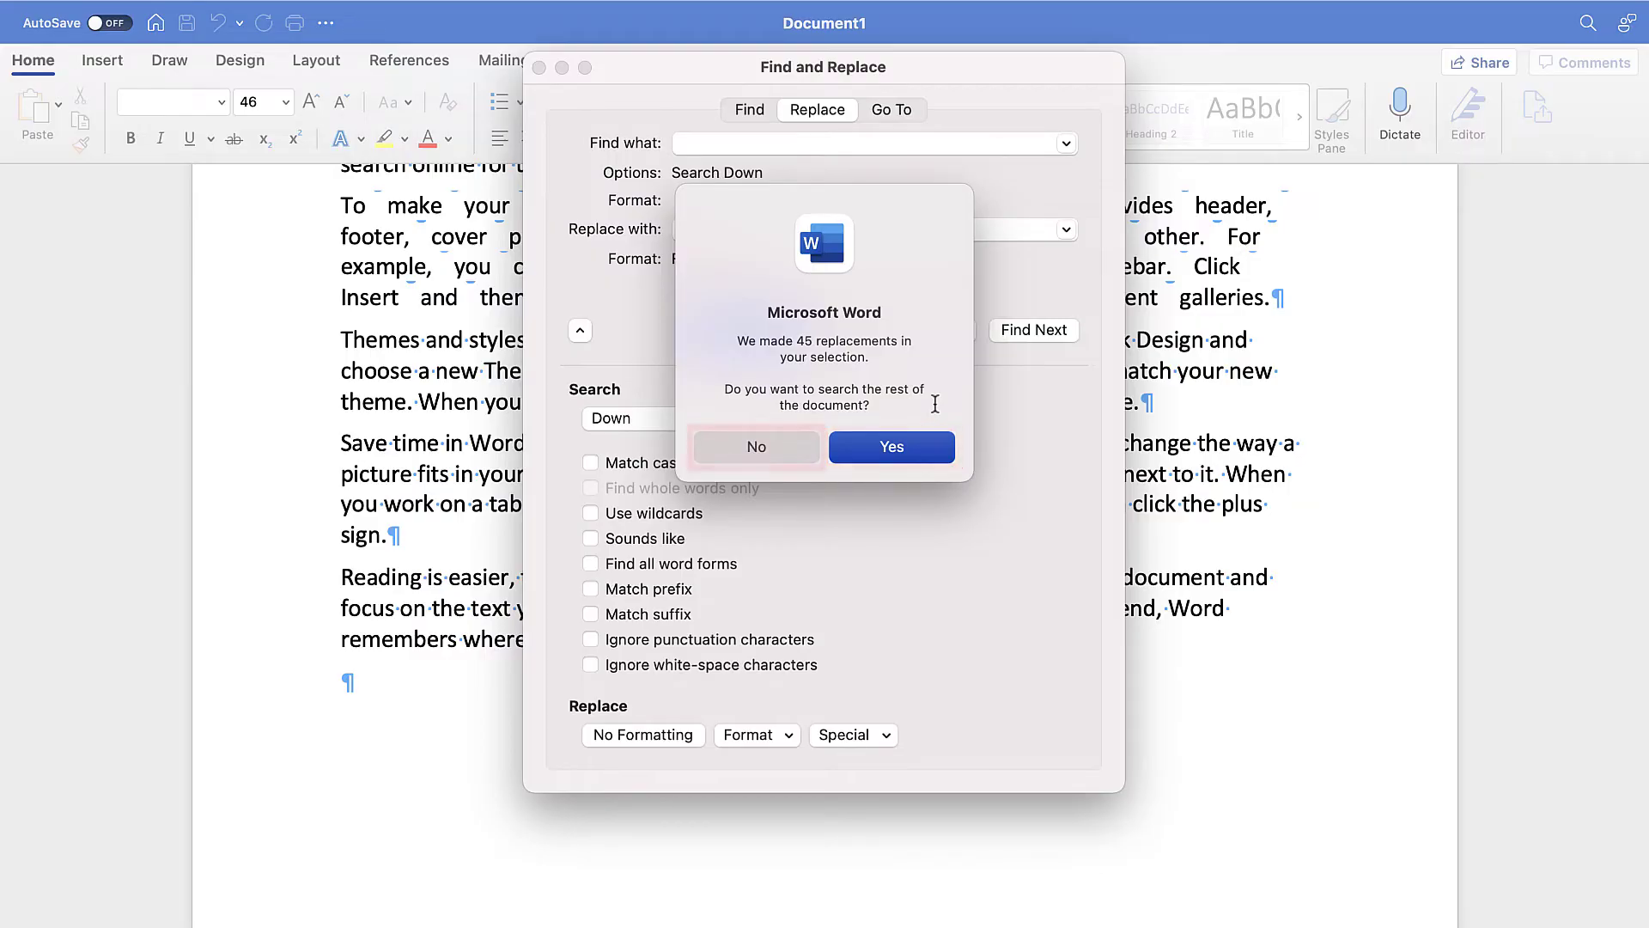
left_click(750, 450)
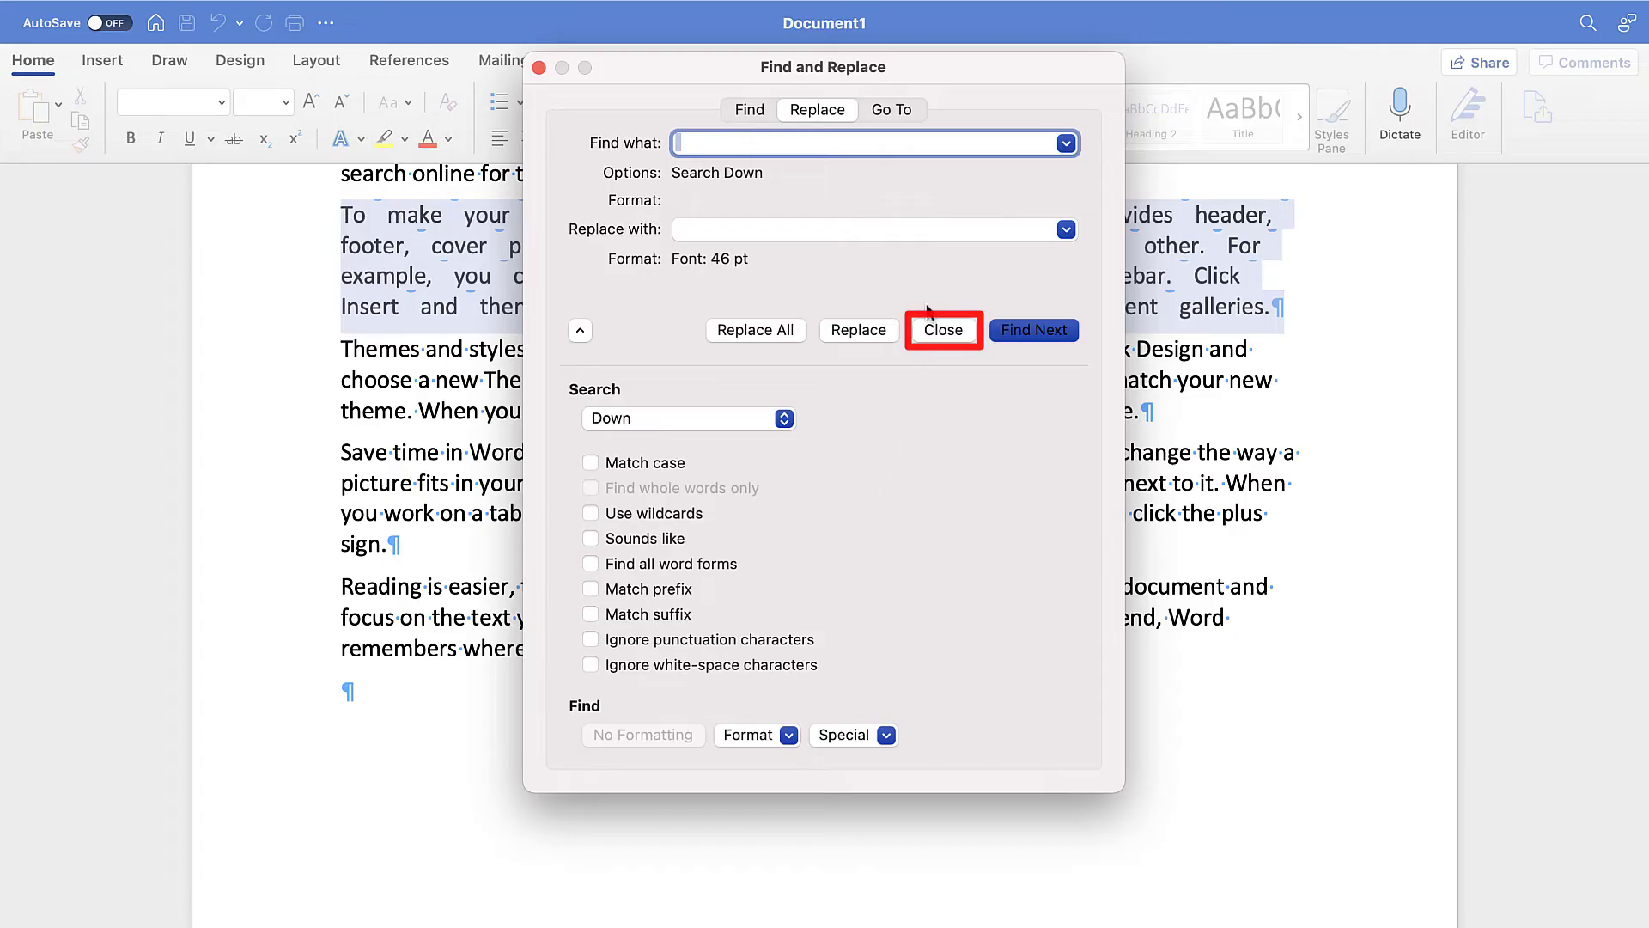
left_click(935, 332)
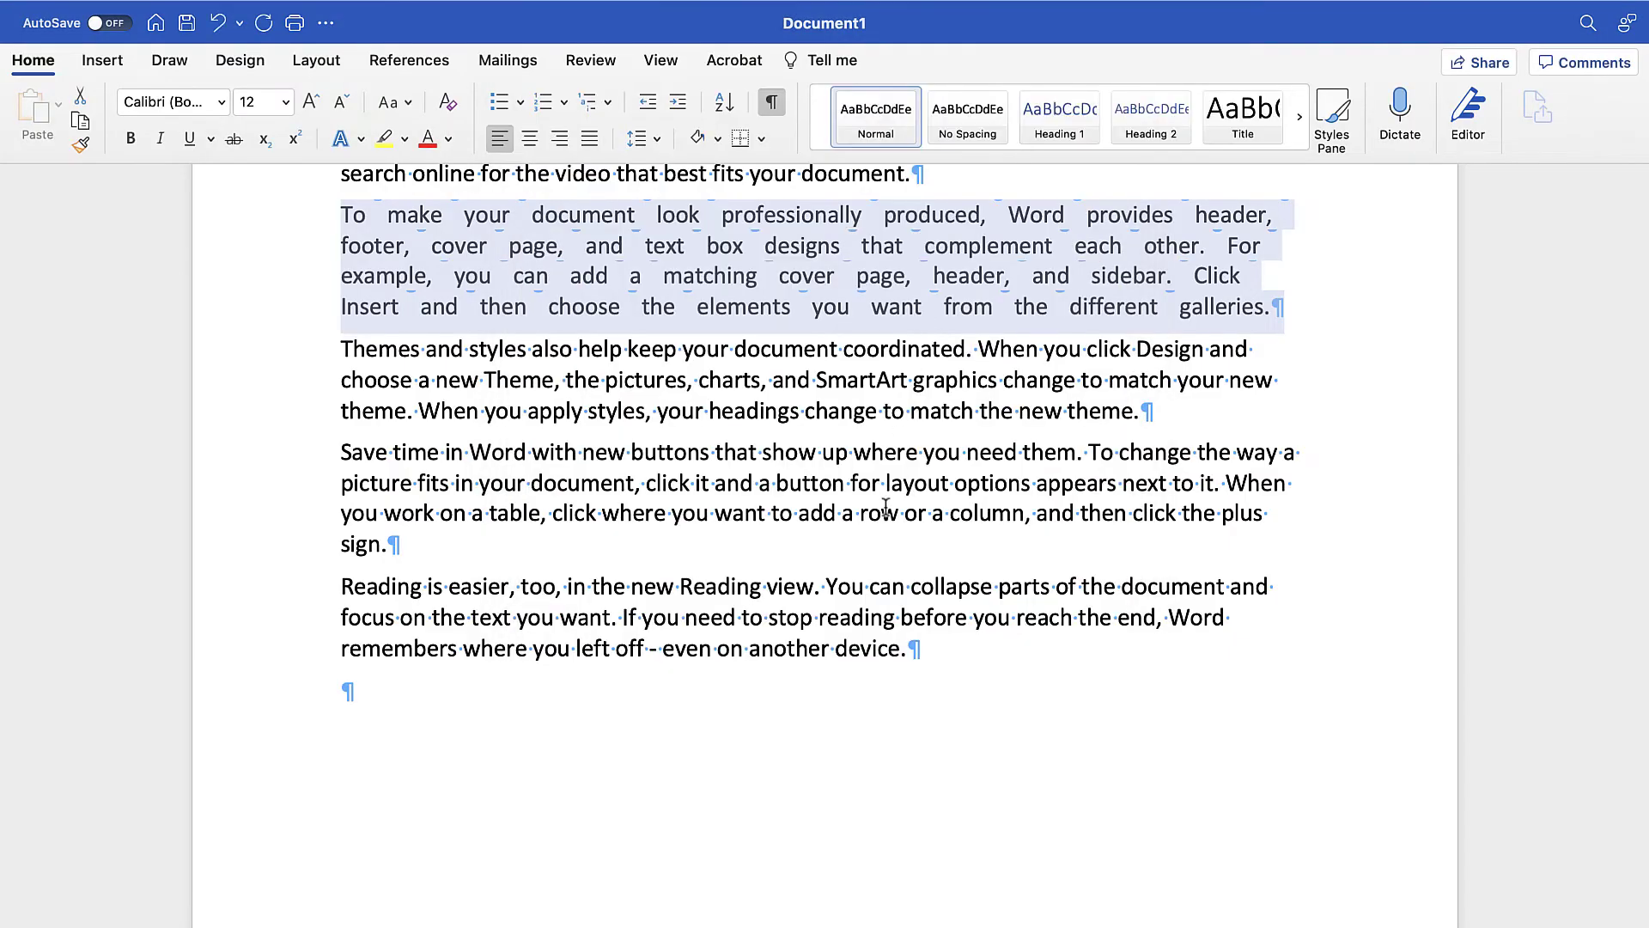
- Hide the formatting marks and deselect the second paragraph
scroll(886, 507, "up", 3)
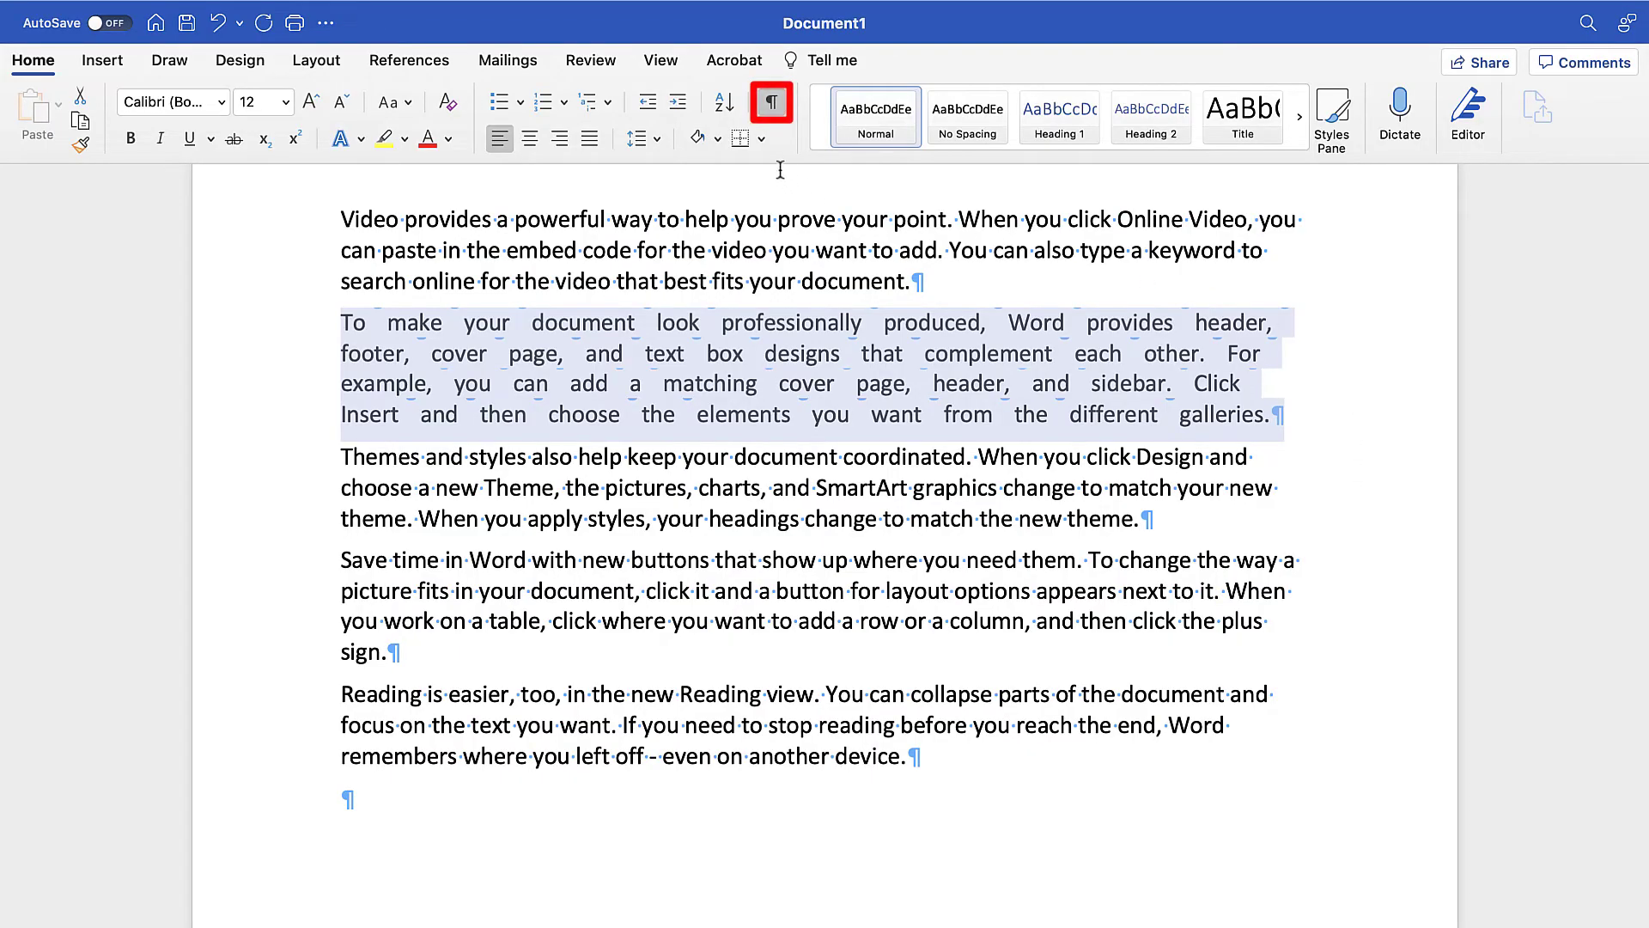
left_click(771, 103)
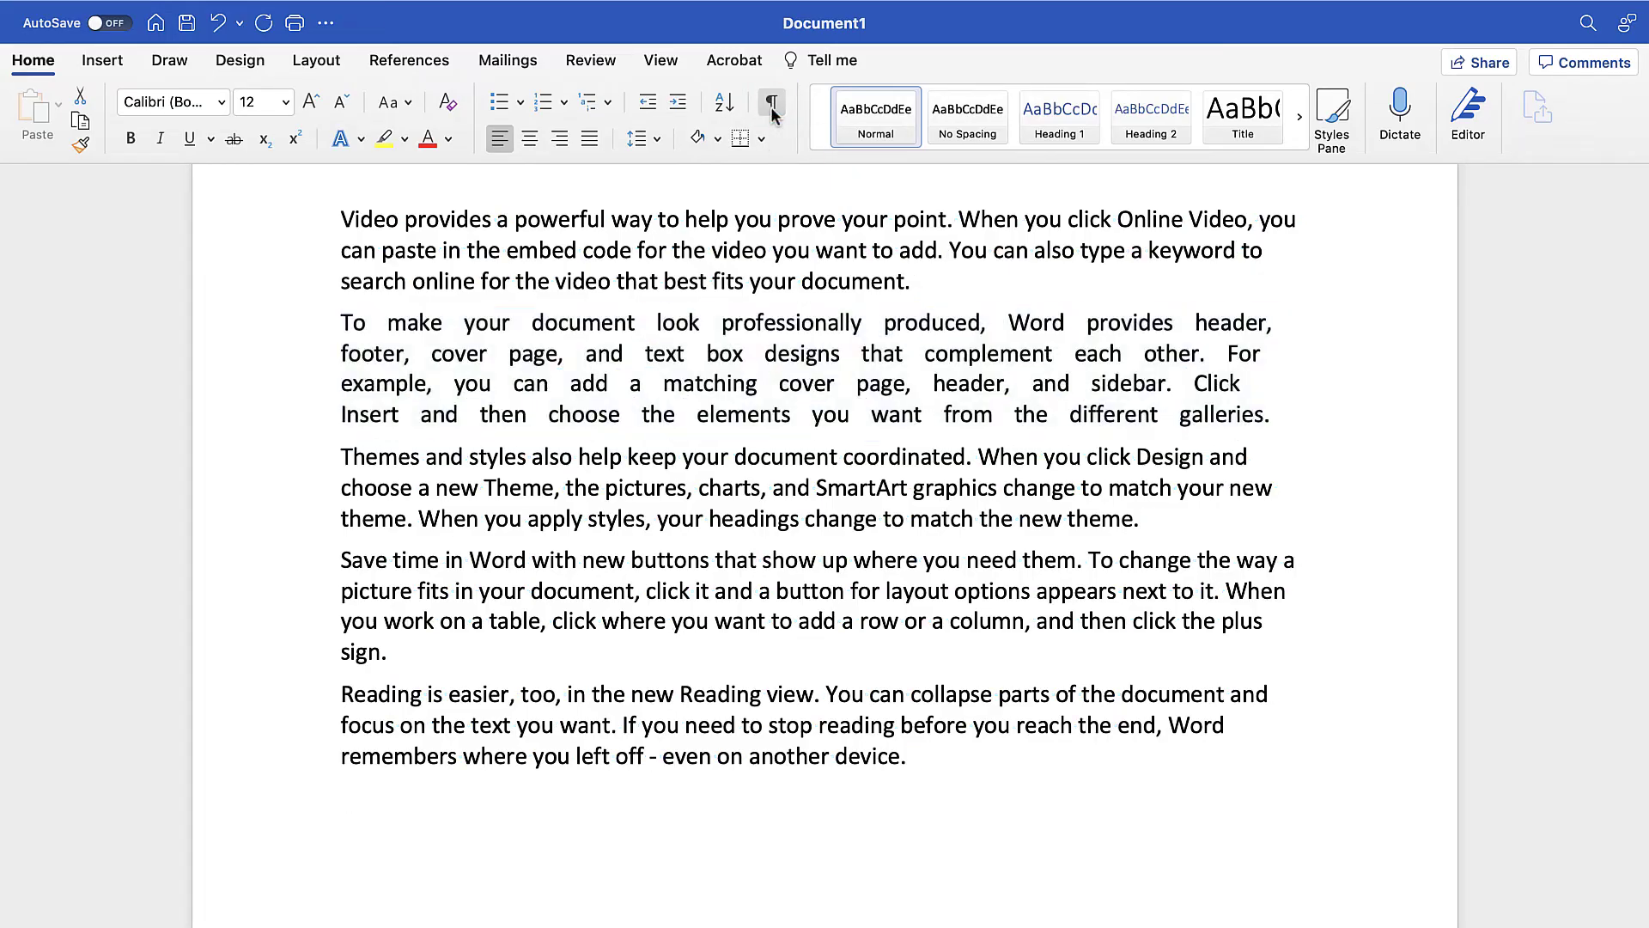
left_click(851, 188)
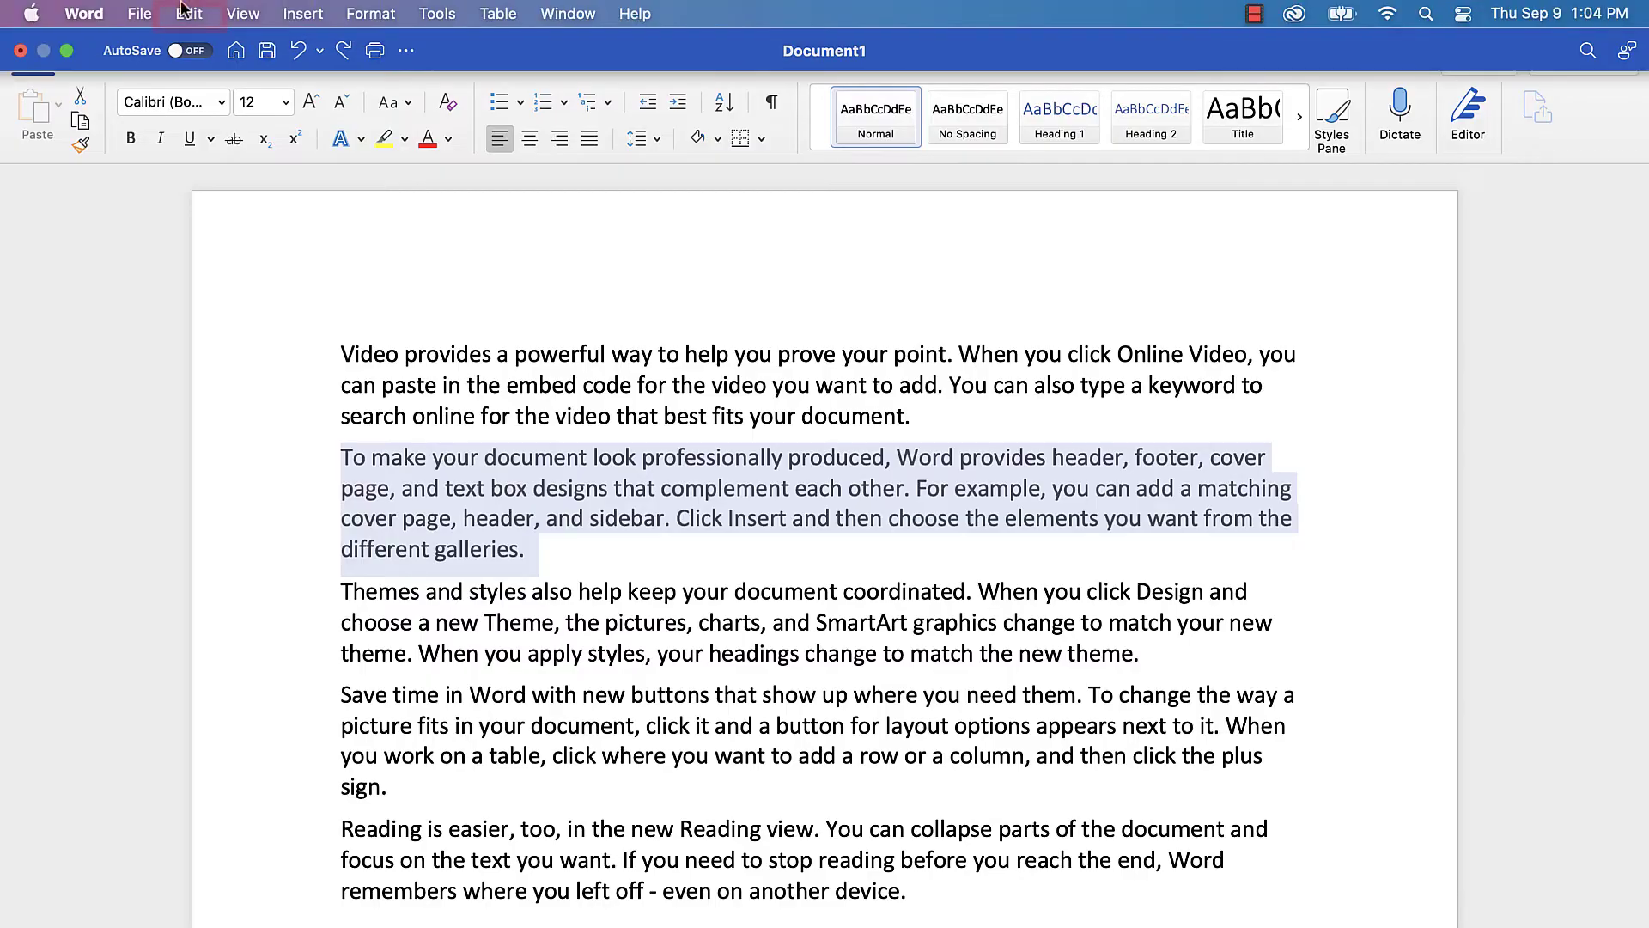
- Open the Replace sidebar and launch Advanced Find & Replace from its gear menu
left_click(186, 17)
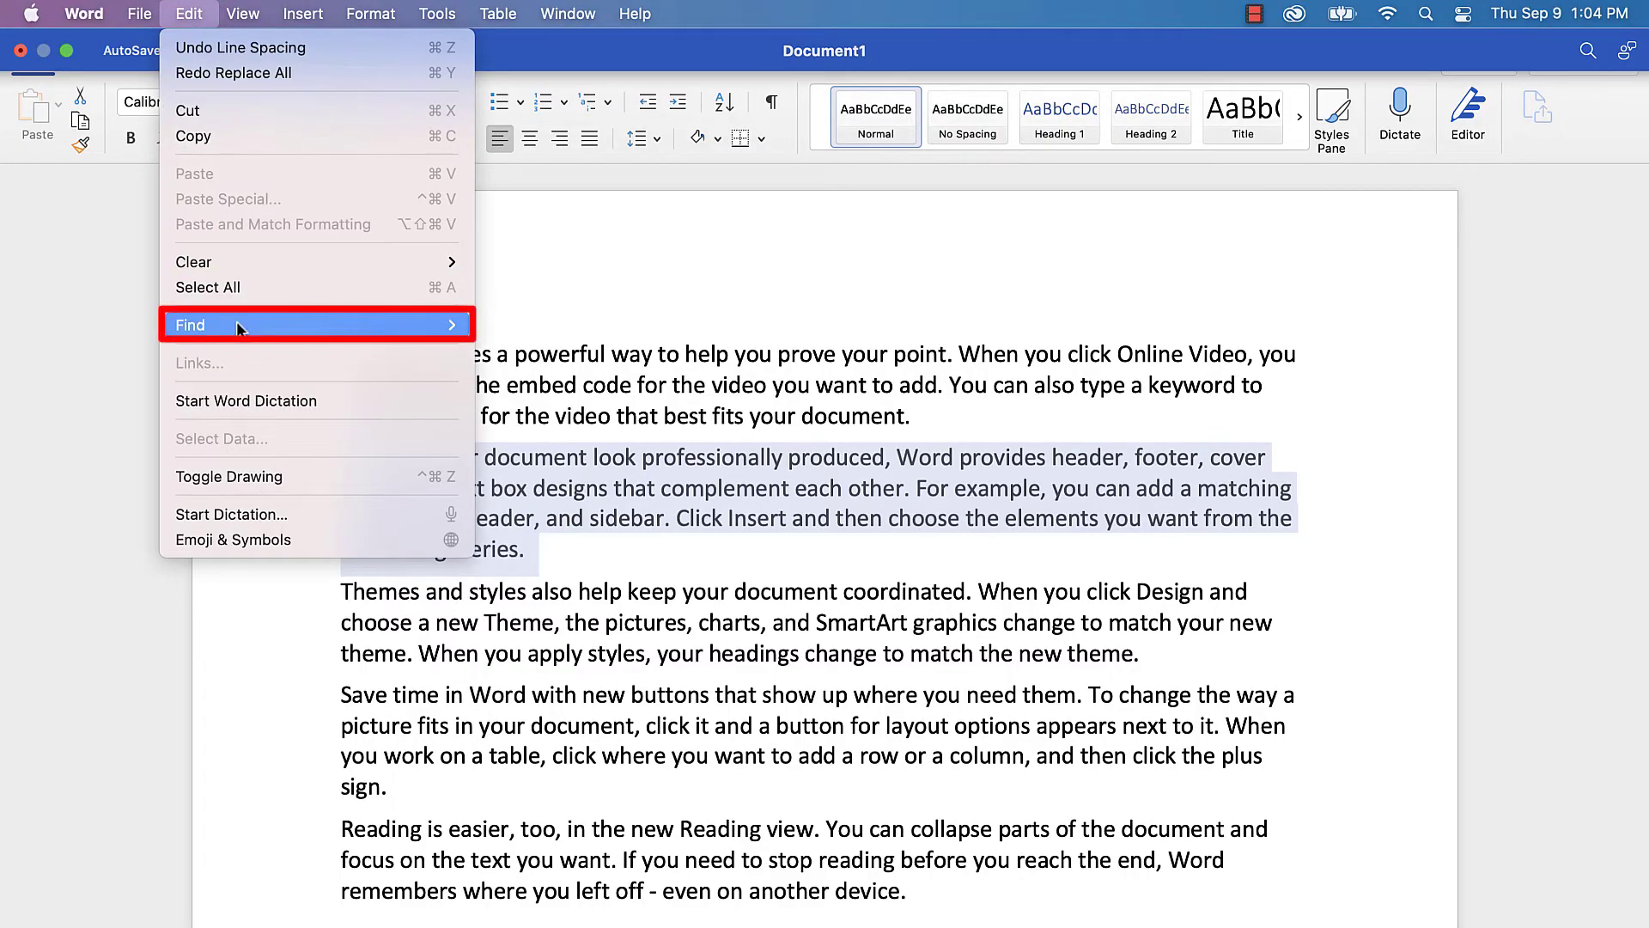
mouse_move(316, 324)
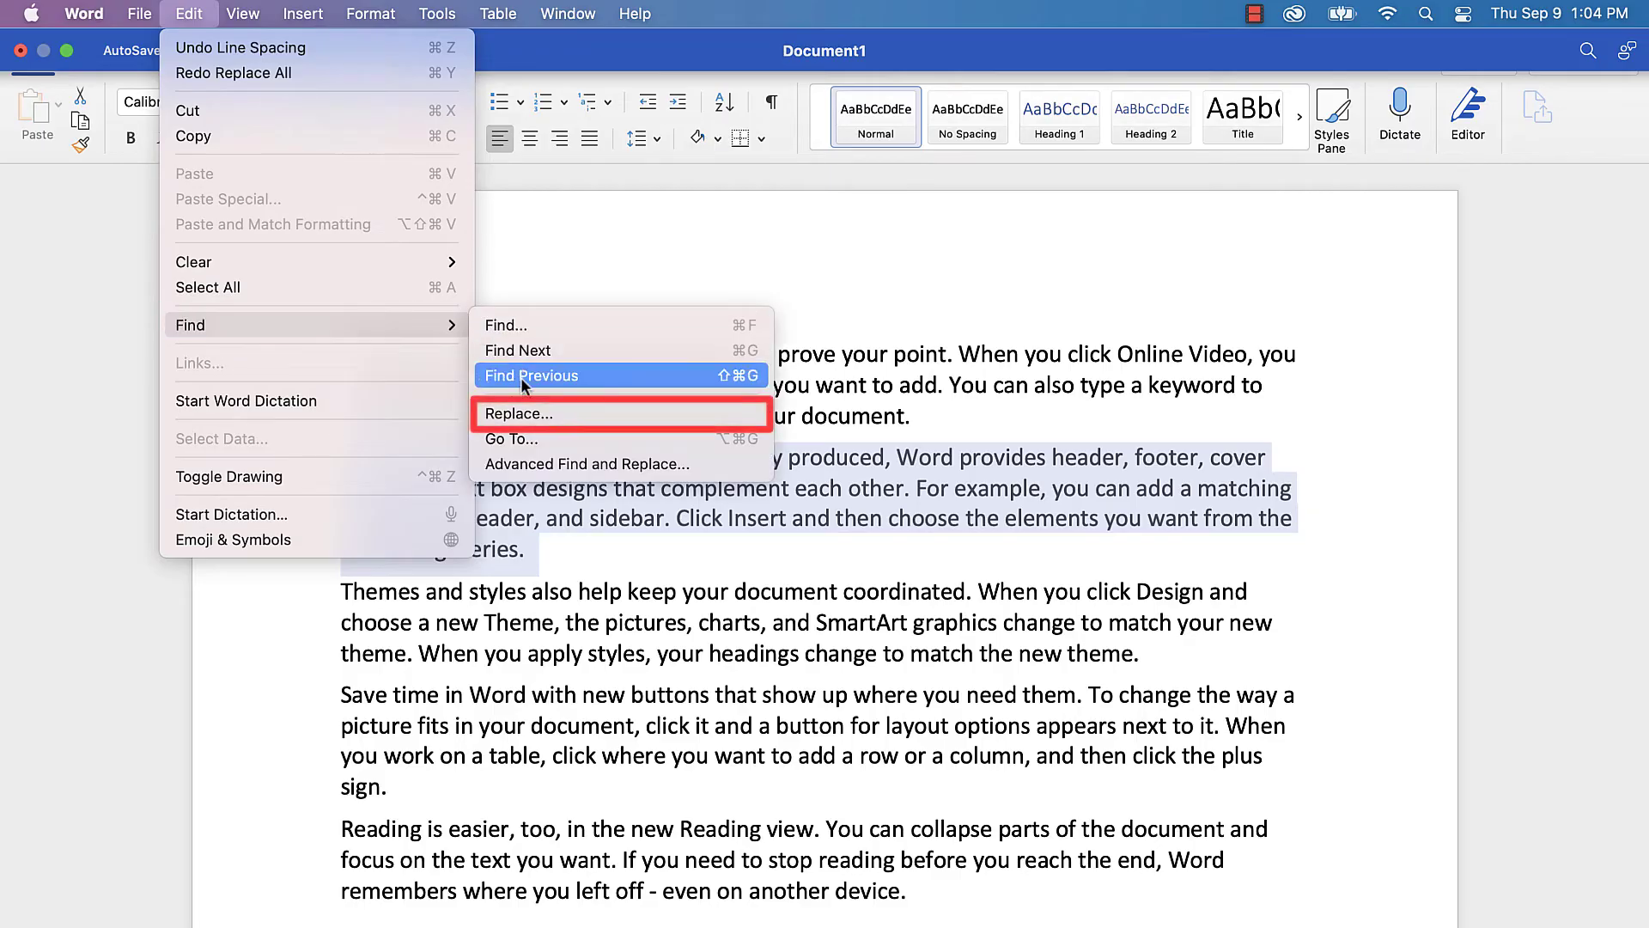
left_click(524, 416)
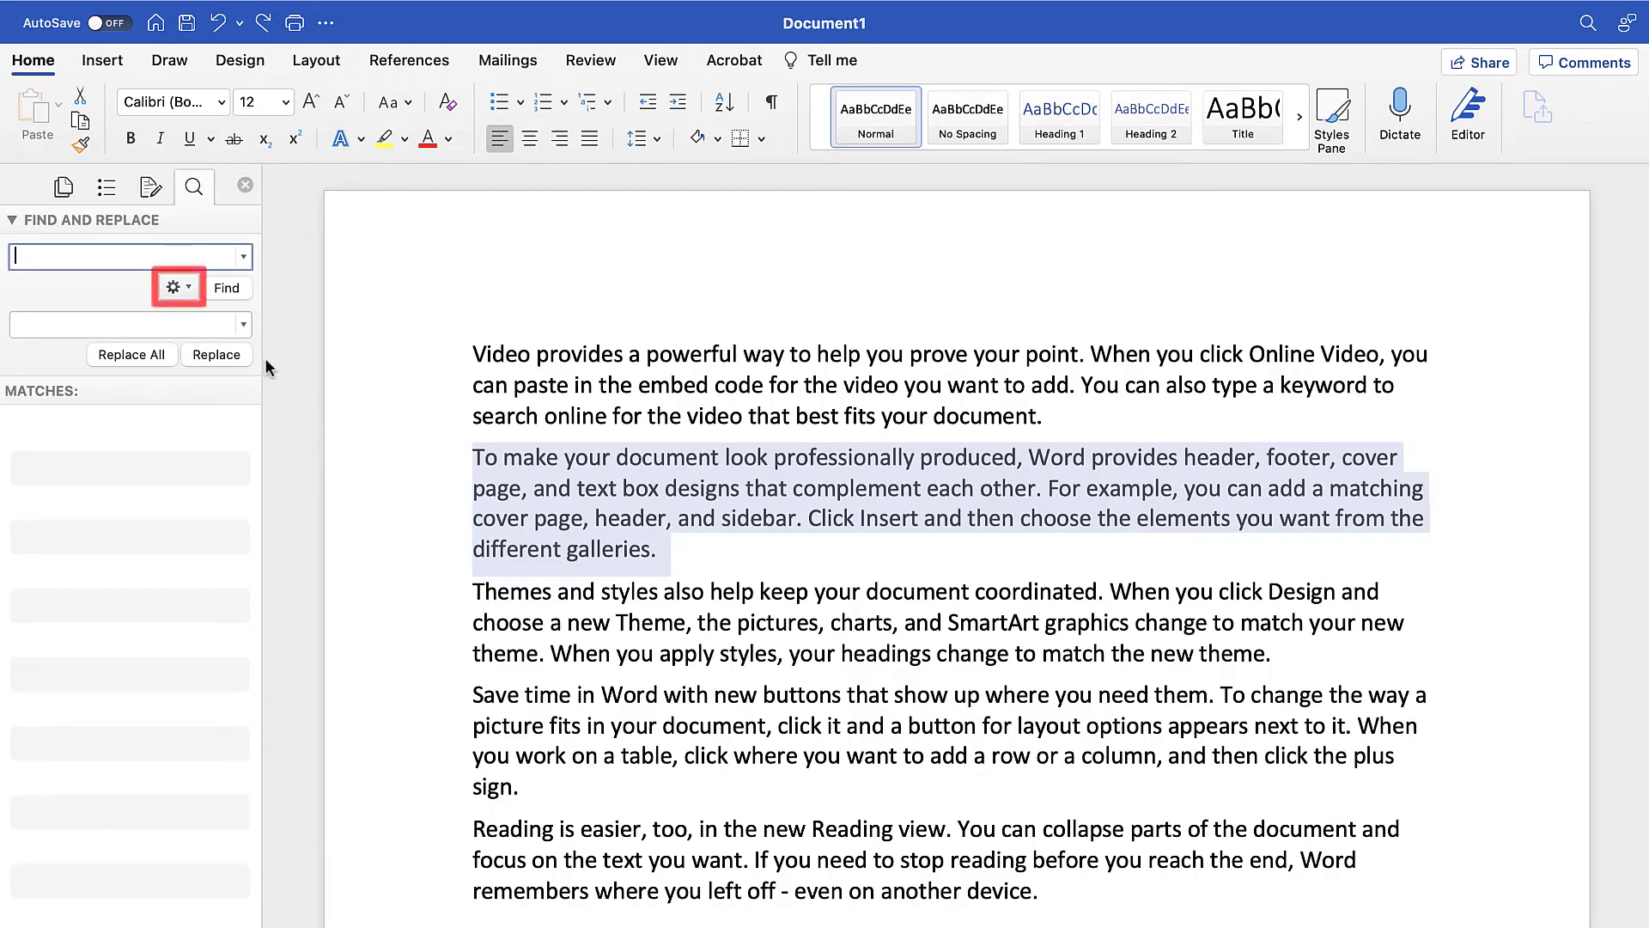
left_click(179, 287)
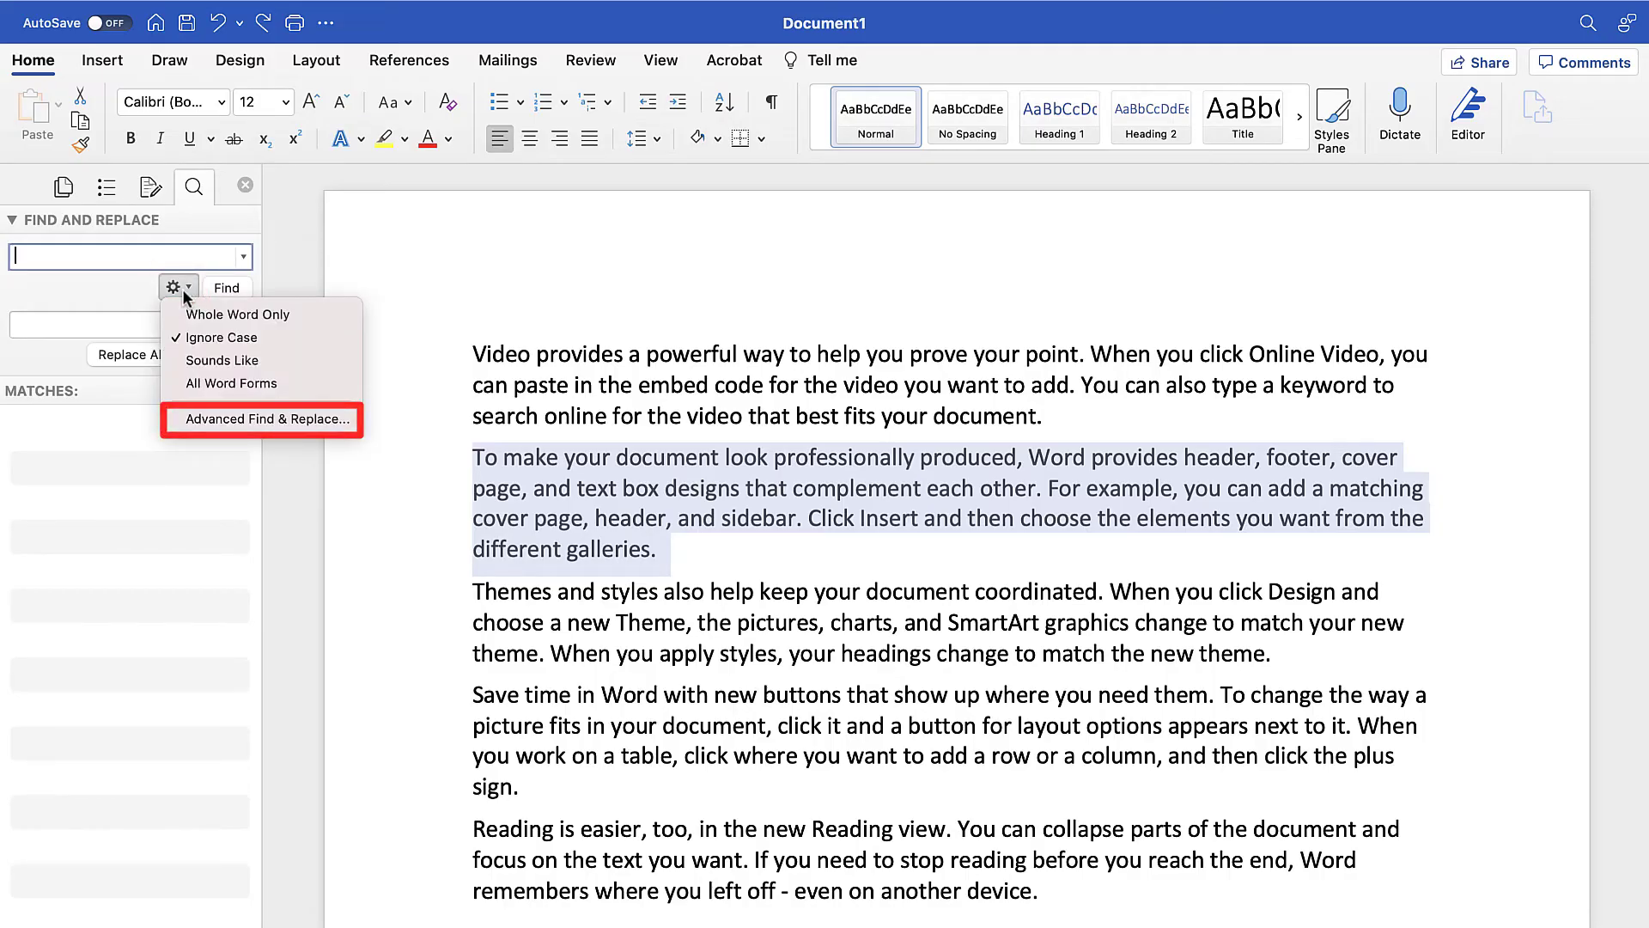
left_click(201, 421)
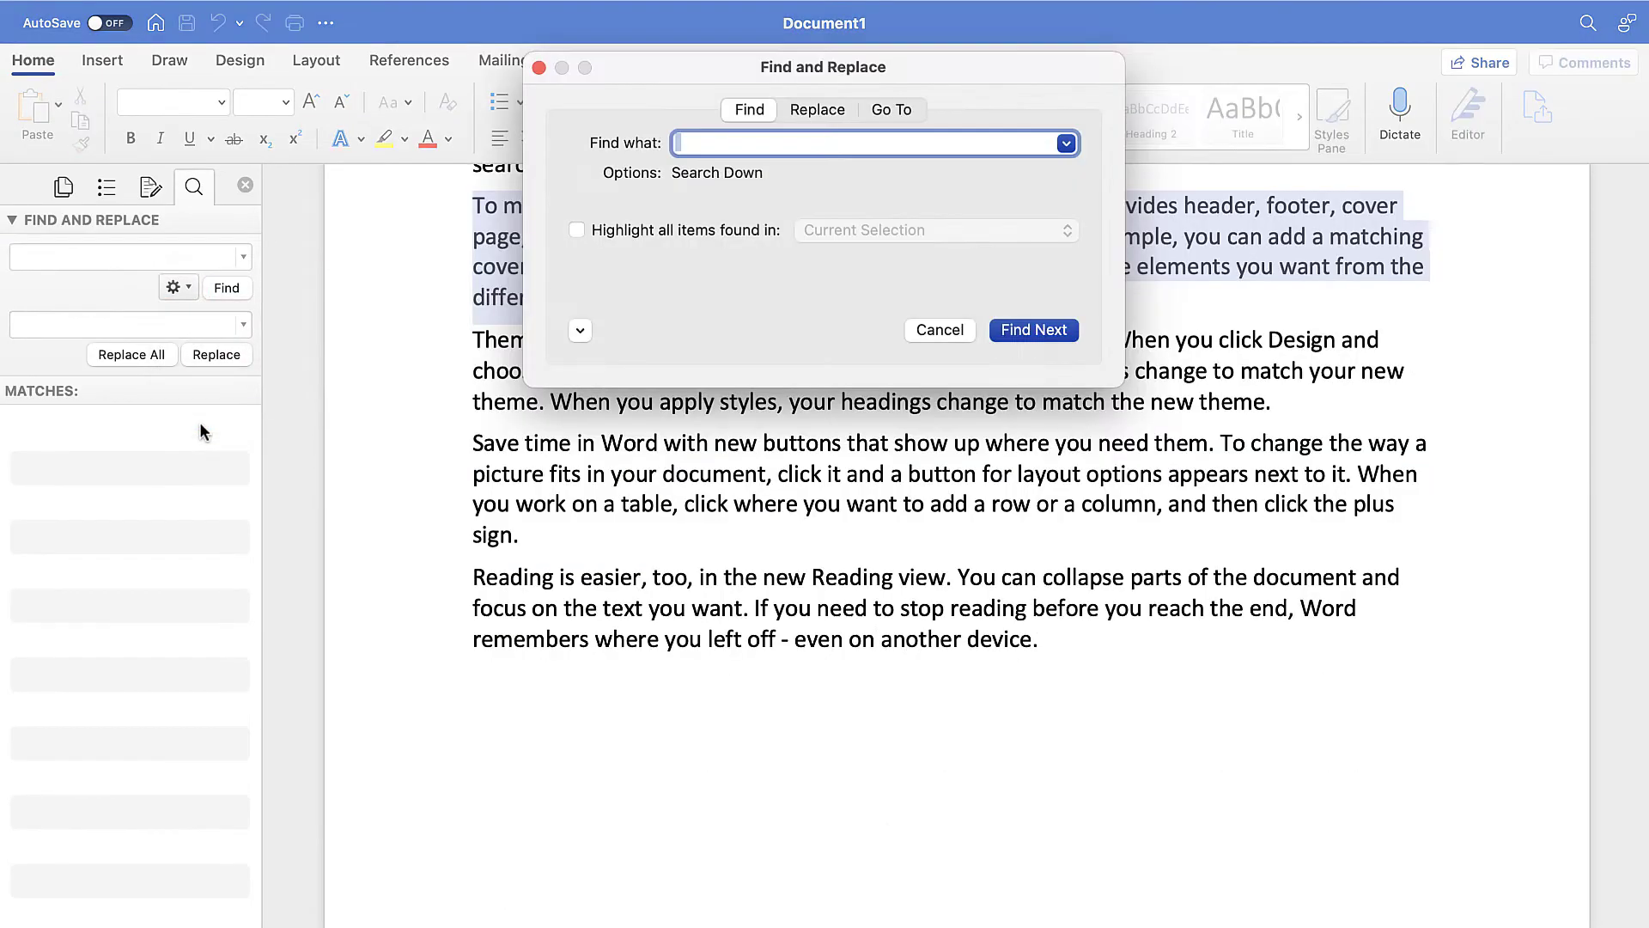